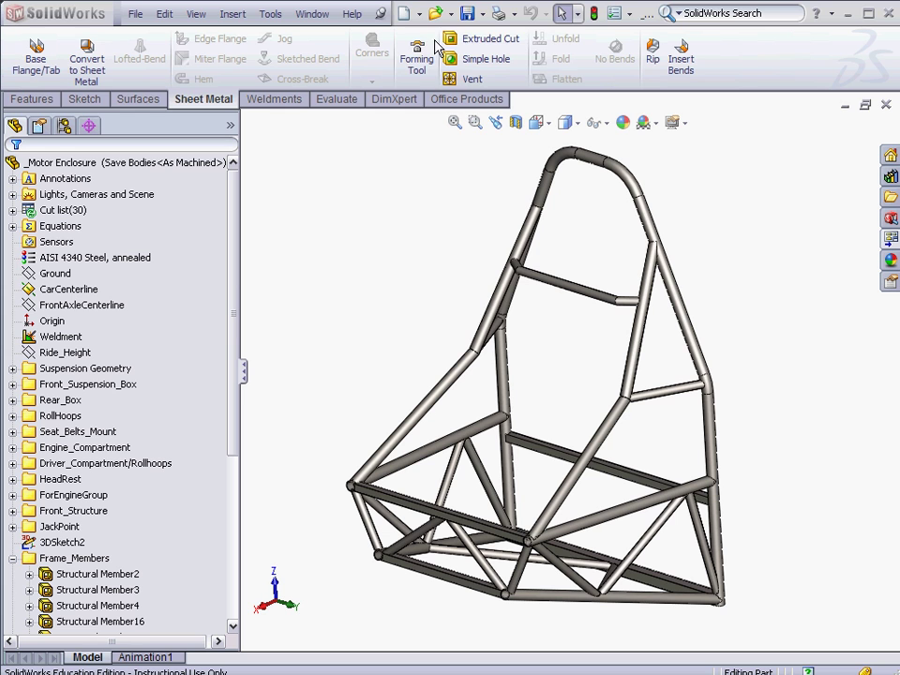
Step: Create a new drawing from the frame part using the inch demonstration template and the B-EDU standard sheet size with sheet format displayed
click(418, 12)
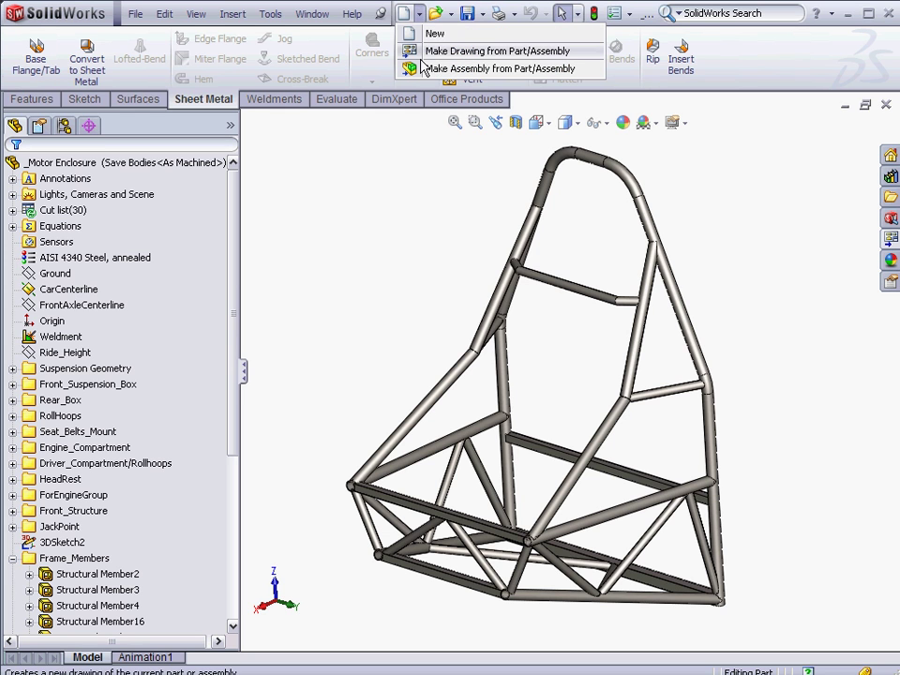
click(421, 51)
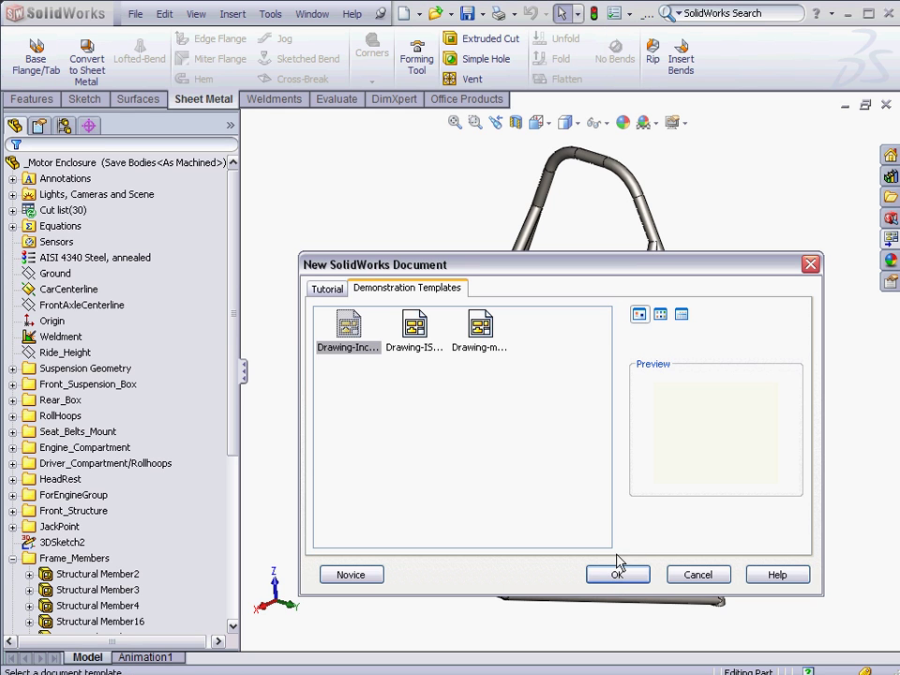
click(620, 575)
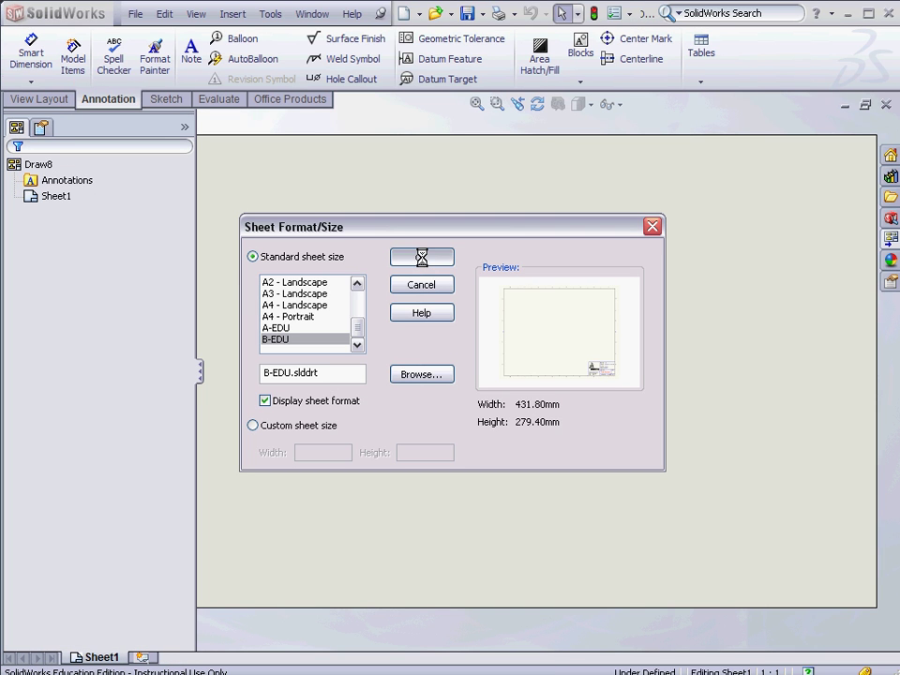
click(422, 257)
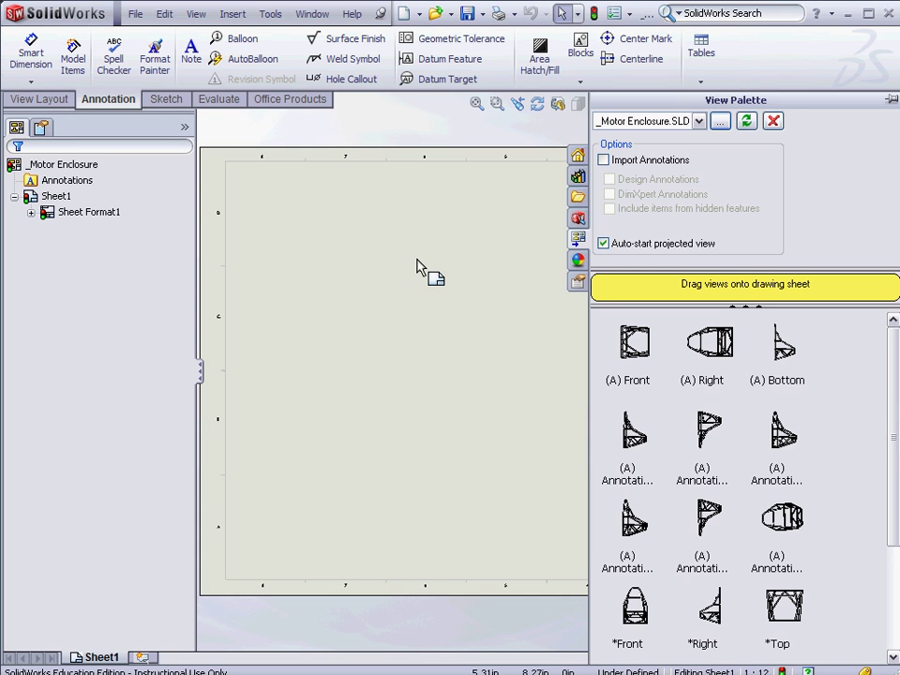
Step: Place an isometric view of the frame on the sheet's left half and display it as Shaded With Edges
mouse_move(888, 363)
mouse_down()
mouse_move(870, 502)
mouse_move(775, 542)
mouse_move(479, 469)
mouse_move(497, 374)
mouse_move(435, 354)
mouse_move(382, 388)
mouse_up()
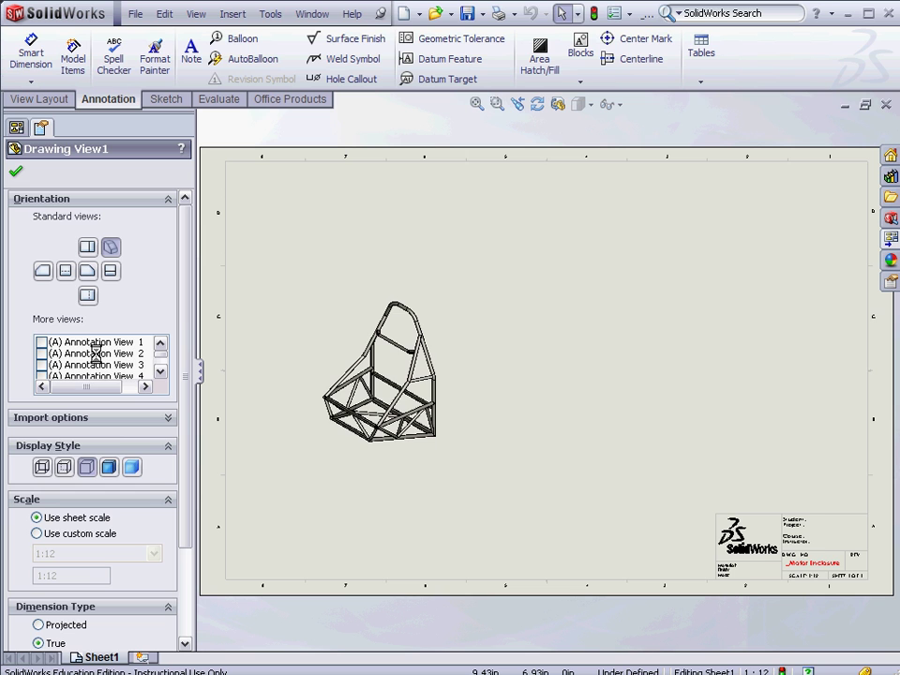
click(109, 467)
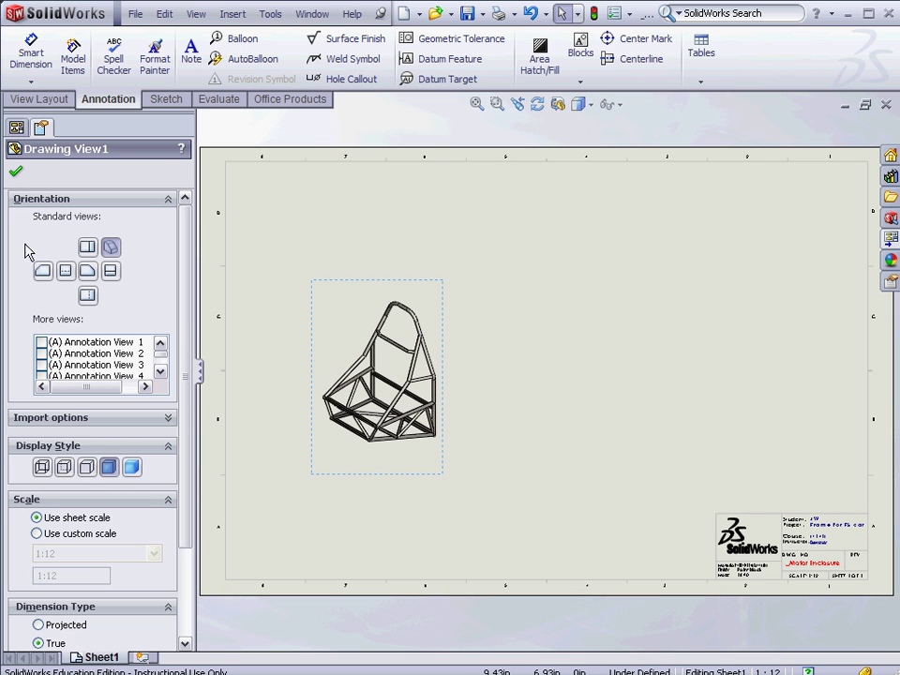
click(15, 171)
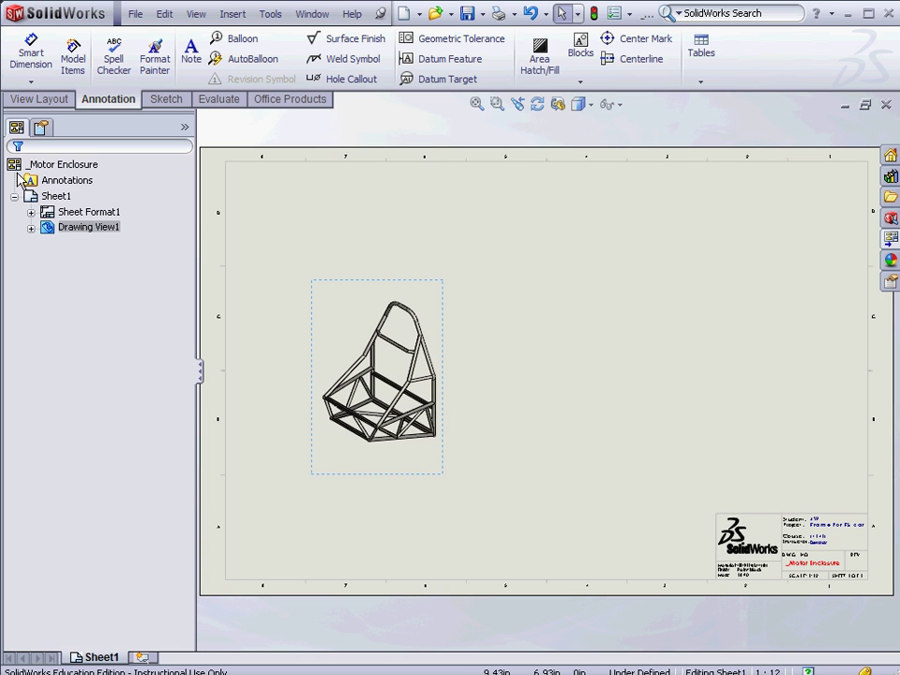
Step: Set the sheet scale to 1:8
right_click(373, 235)
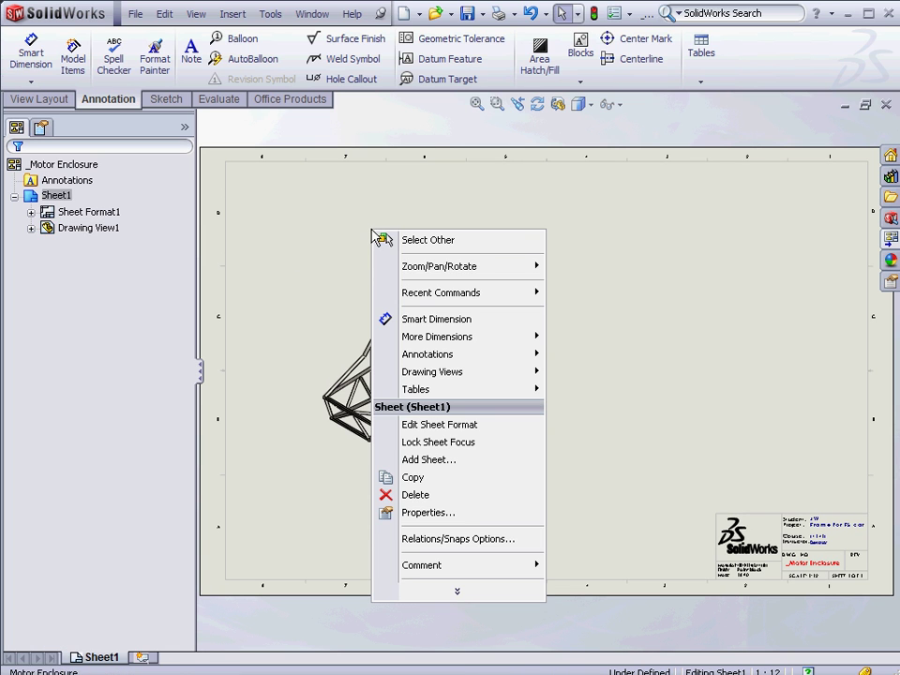
click(436, 513)
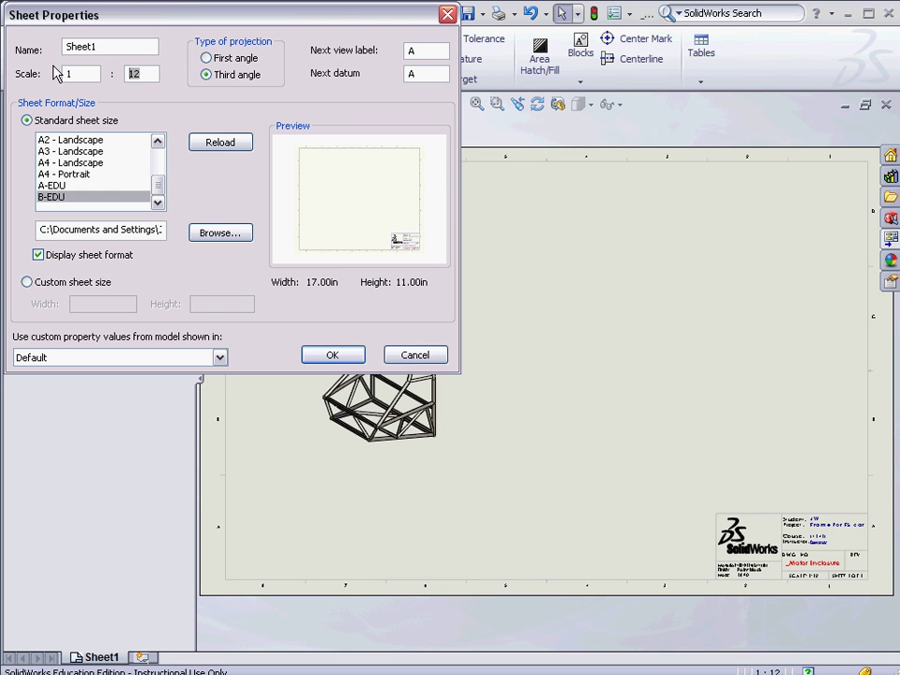
text(8)
key(Return)
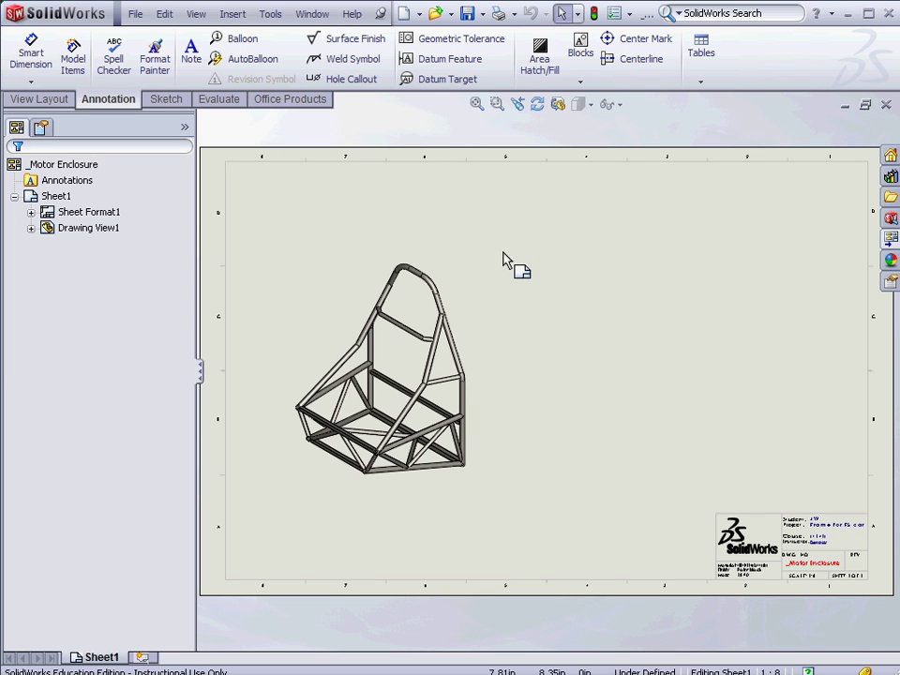
Step: Insert a weldment cut list for the frame view, using the cut list template and attached to the sheet's anchor point
click(470, 301)
right_click(578, 229)
mouse_move(628, 385)
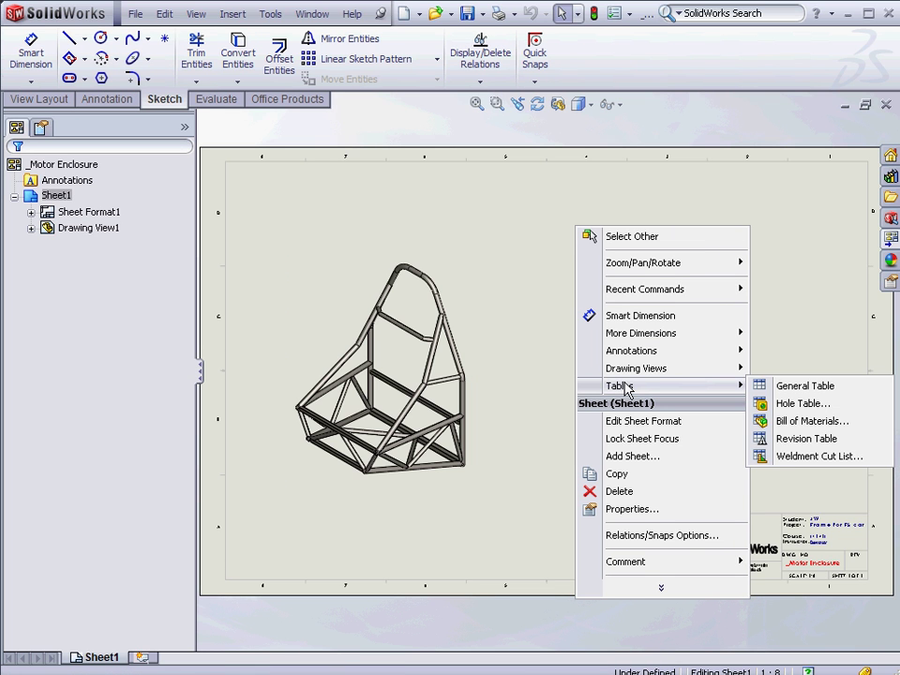
click(785, 456)
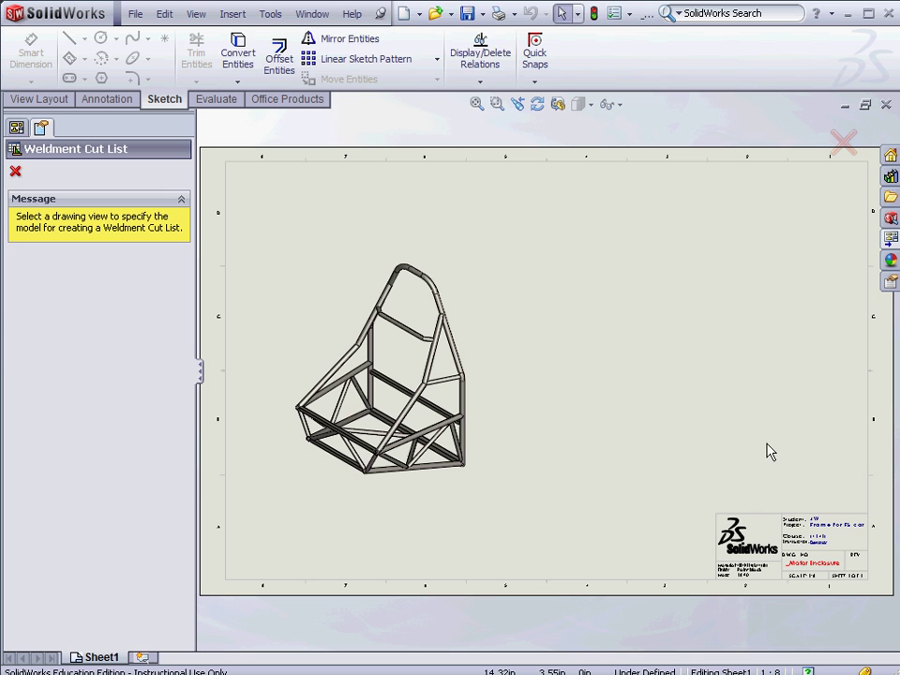
click(452, 291)
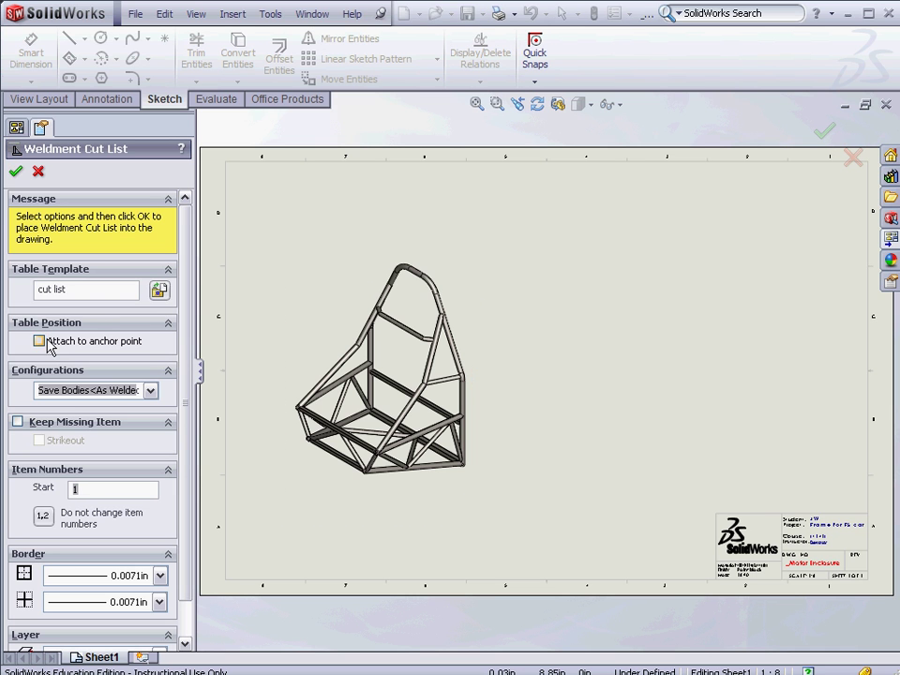
click(15, 171)
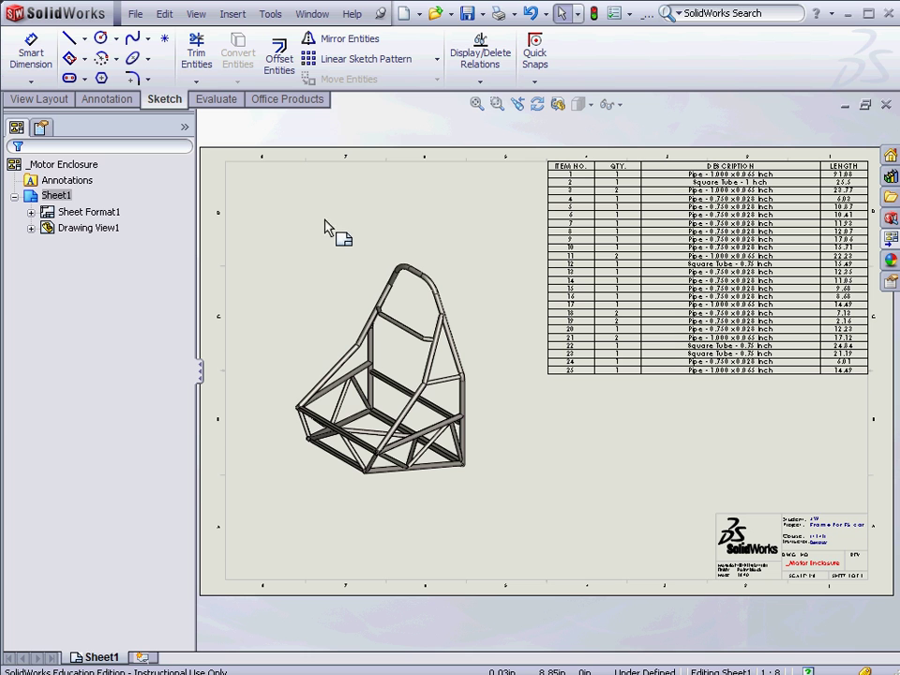
Step: Add auto balloons around the frame view with the square layout and circular balloon style, ignoring multiple instances
click(376, 291)
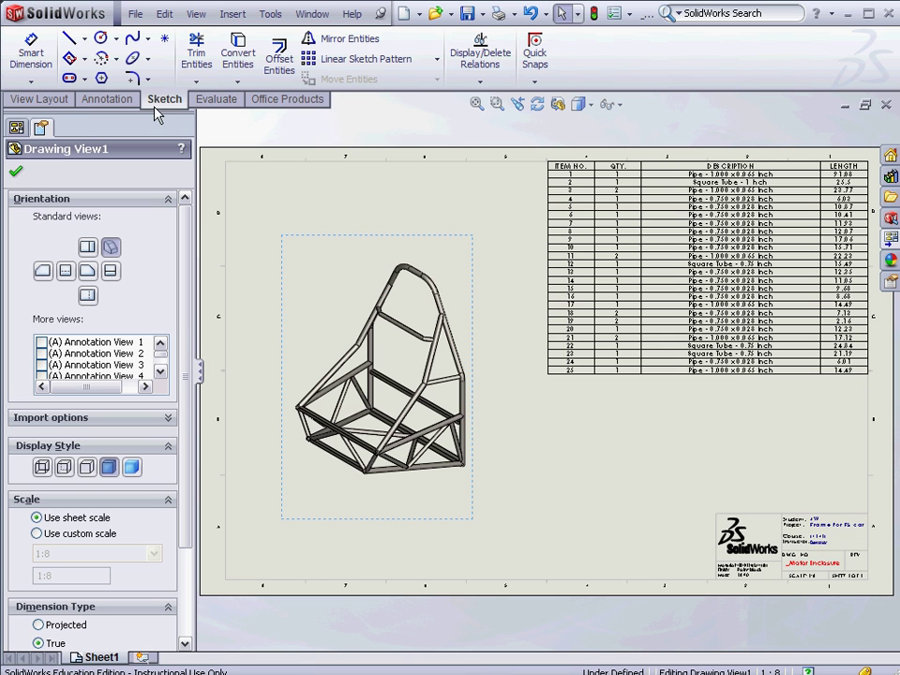
click(120, 98)
click(249, 60)
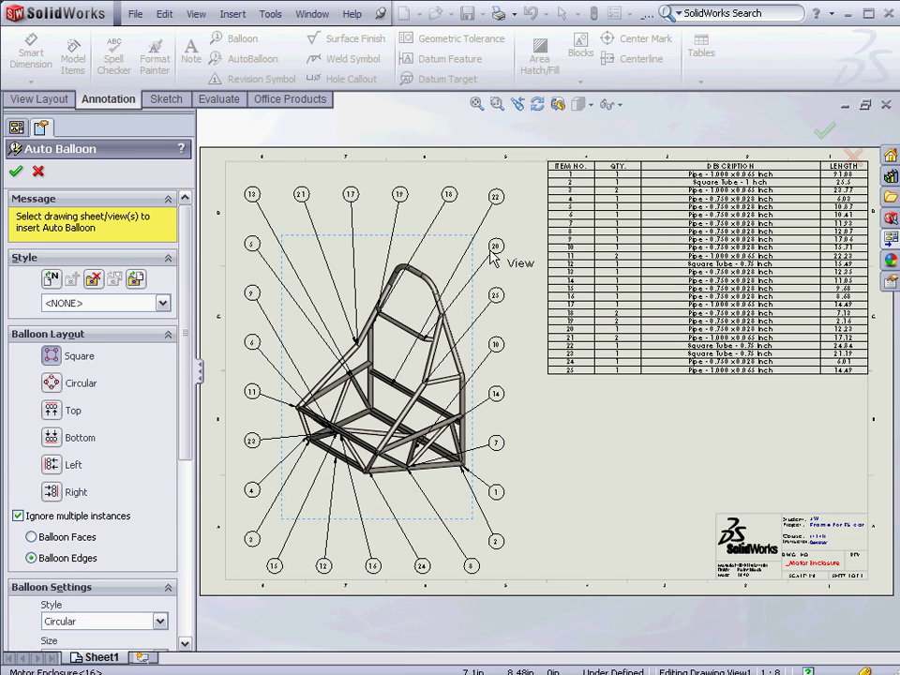
click(15, 171)
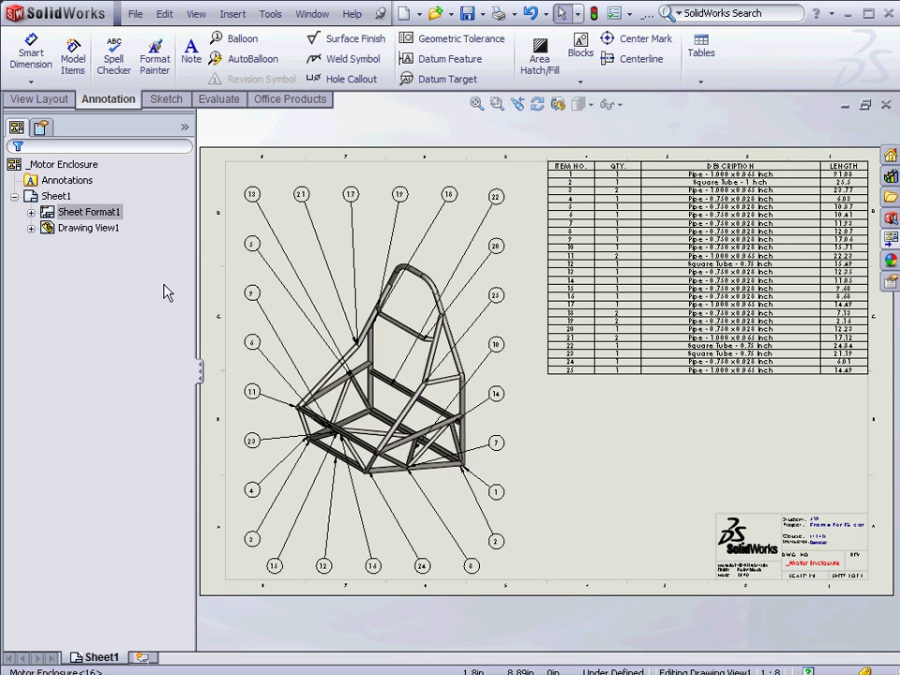
Step: Reattach the leader of balloon 7 from the tube's lower end to the face of the diagonal tube
scroll(440, 459, down, 4)
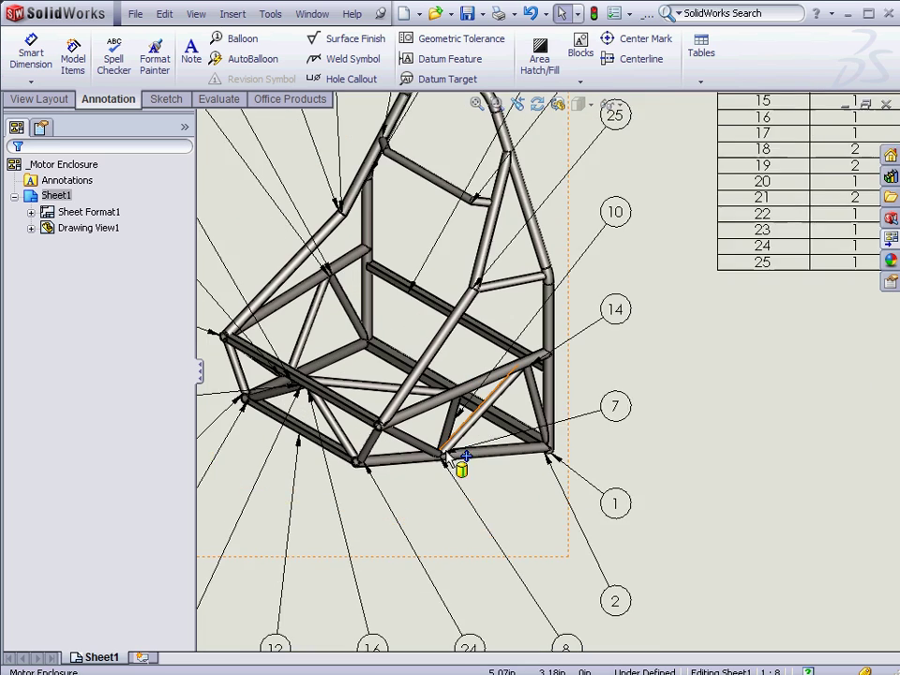
scroll(541, 428, down, 4)
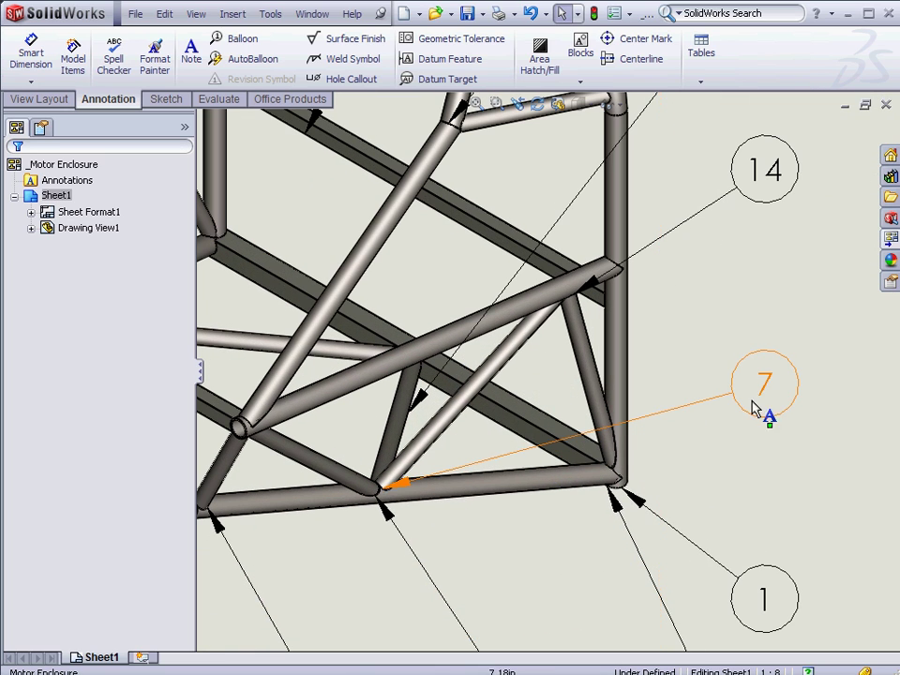
click(760, 401)
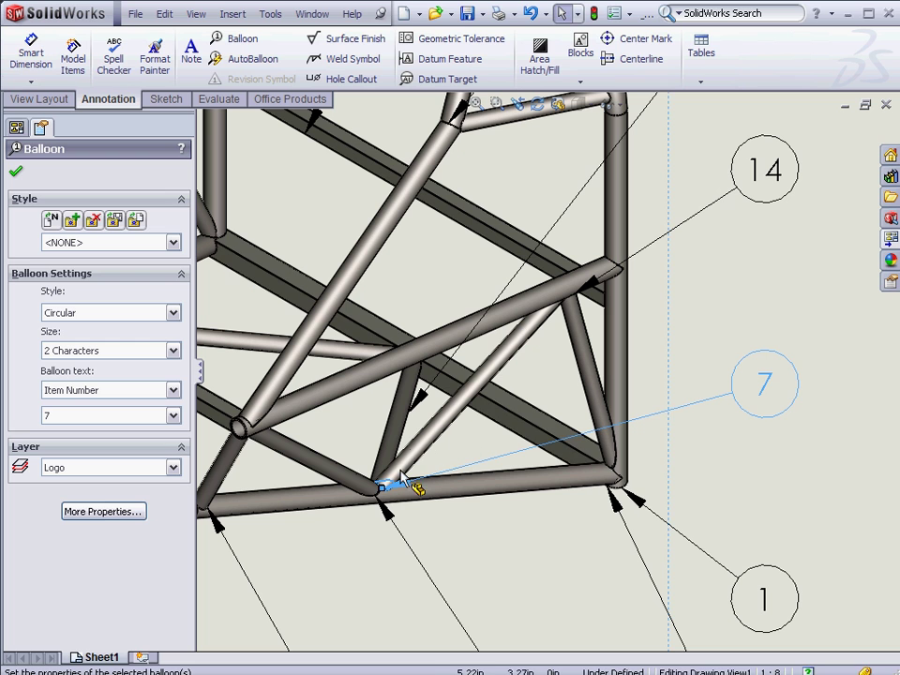
mouse_move(401, 478)
mouse_down()
mouse_move(393, 485)
mouse_move(446, 425)
mouse_move(421, 466)
mouse_move(382, 482)
mouse_move(422, 454)
mouse_move(433, 424)
mouse_up()
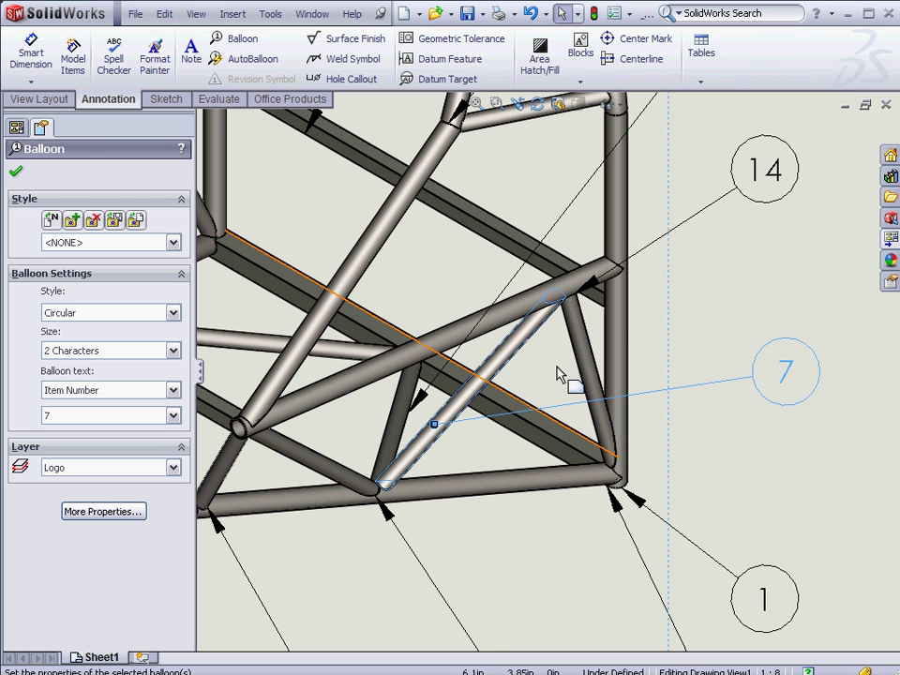
click(726, 300)
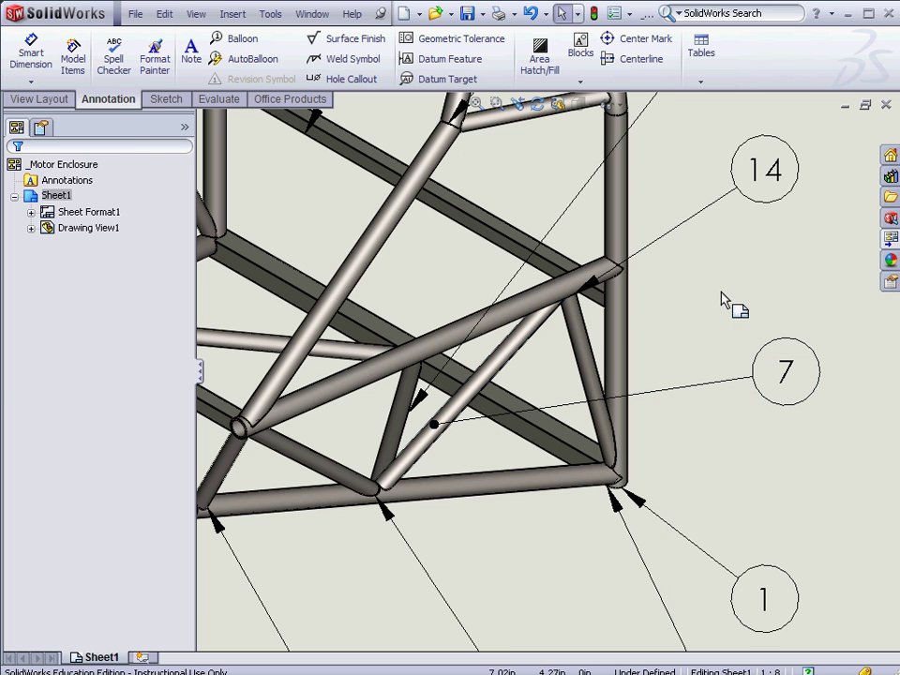
key(f)
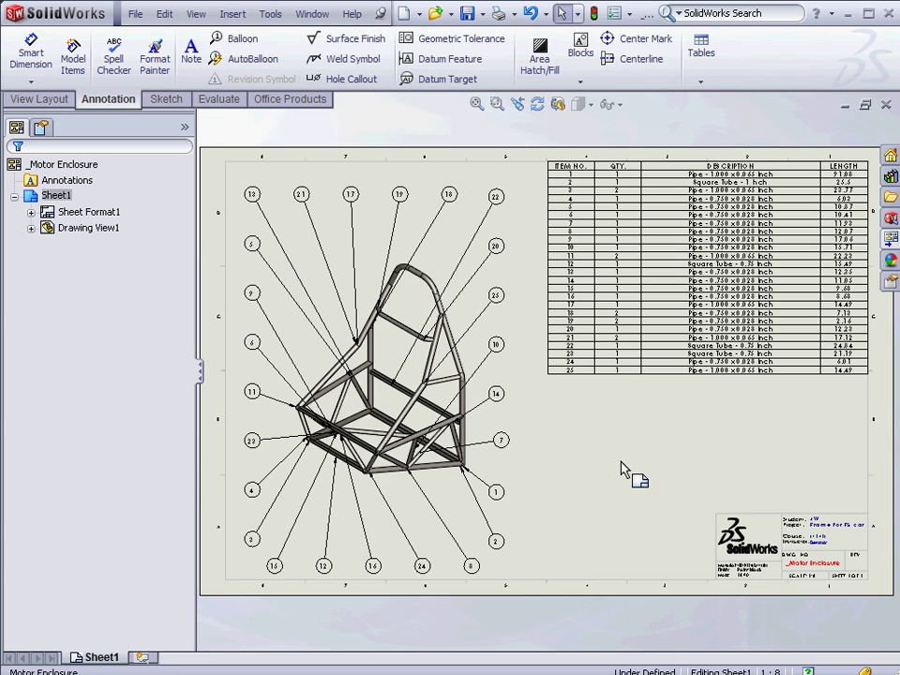
Step: Return to the frame part and save the lower diagonal tube body as the separate part Pipe7, replacing the existing file
key(ctrl+Tab)
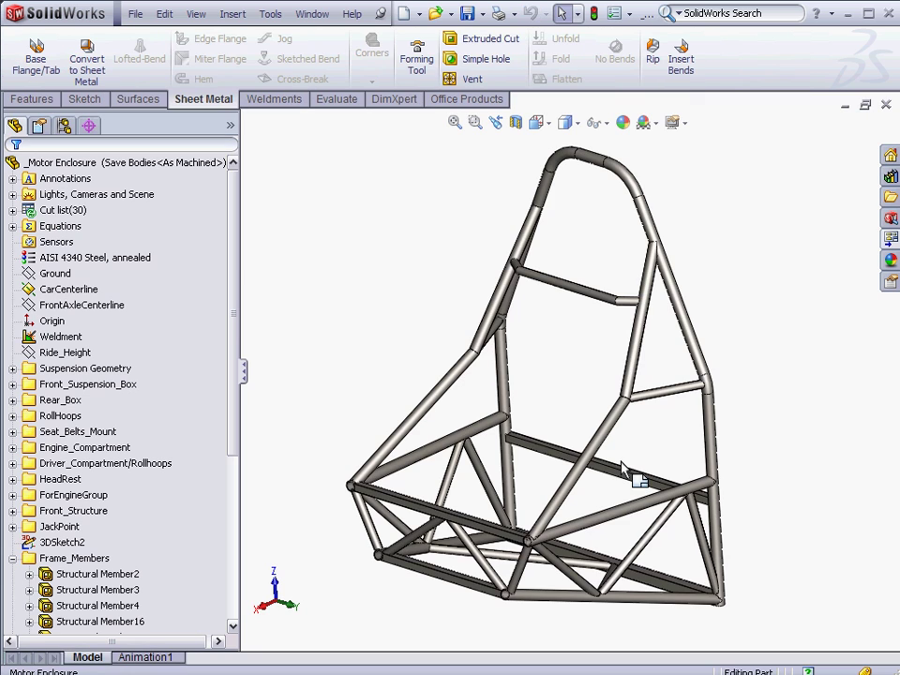
right_click(39, 210)
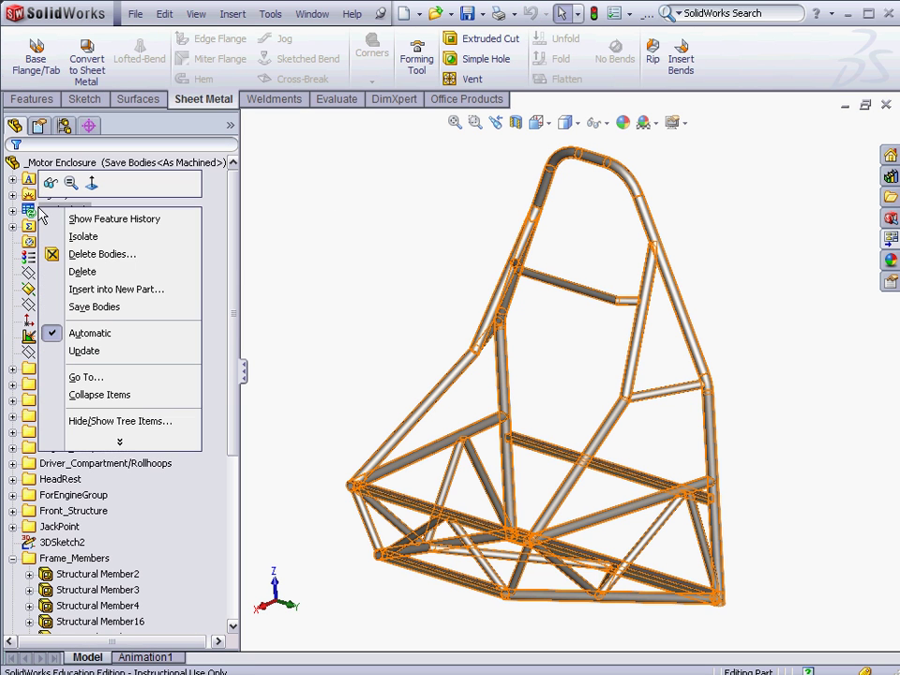
click(97, 309)
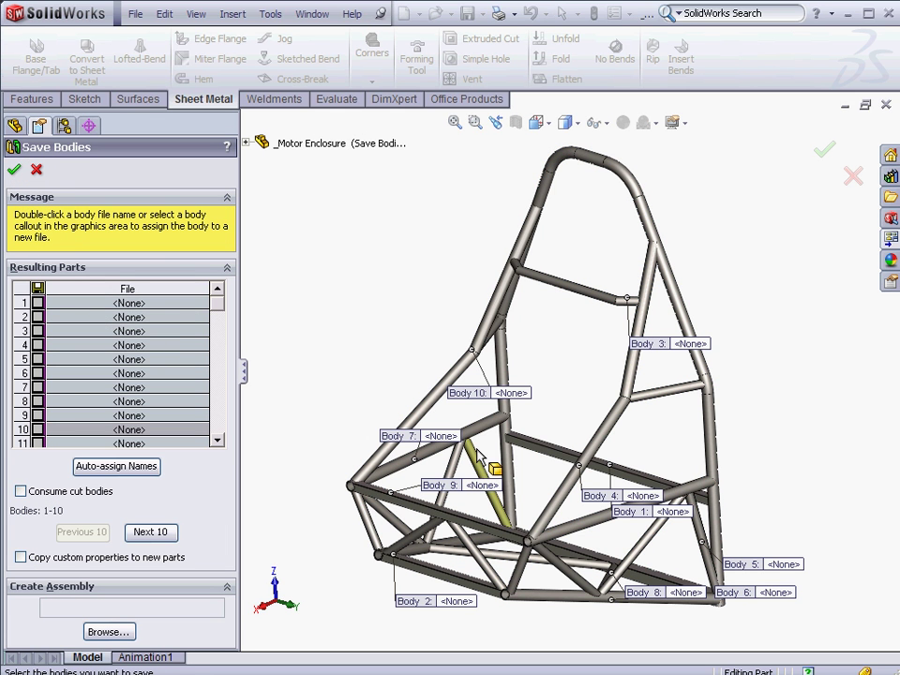
double_click(640, 555)
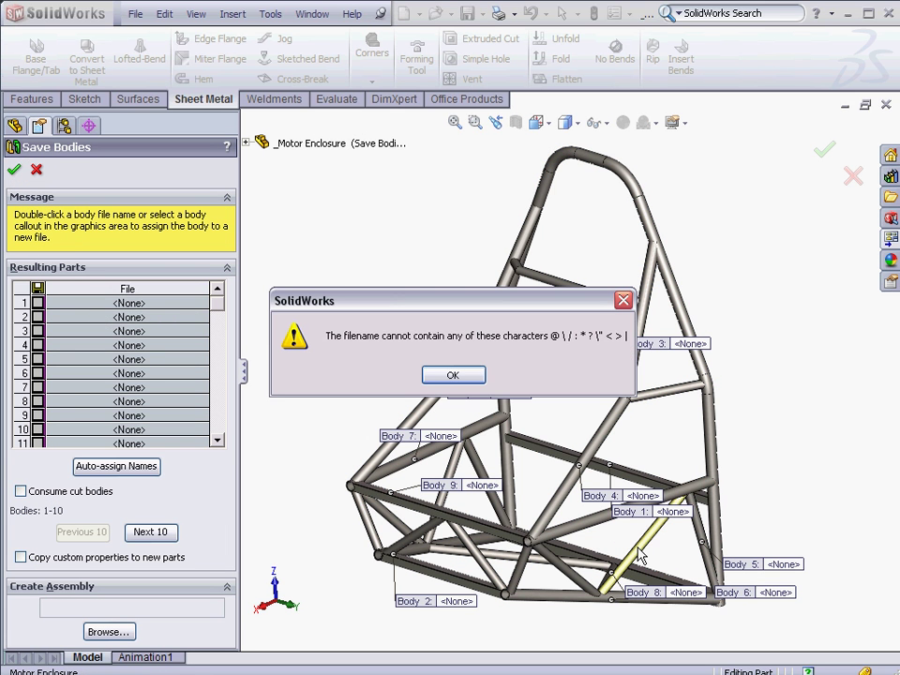
click(452, 375)
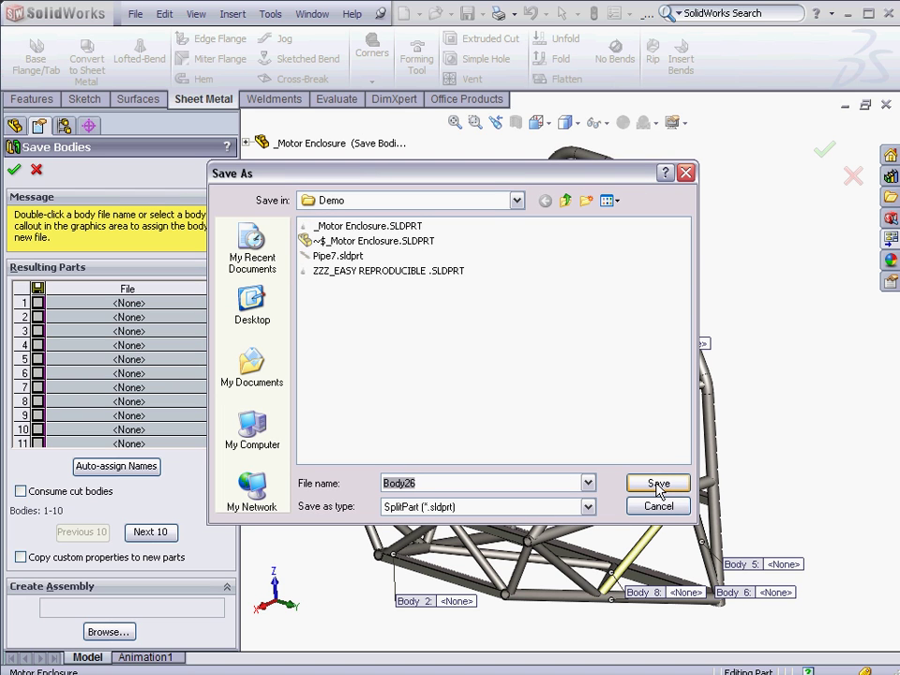
text(Pipe)
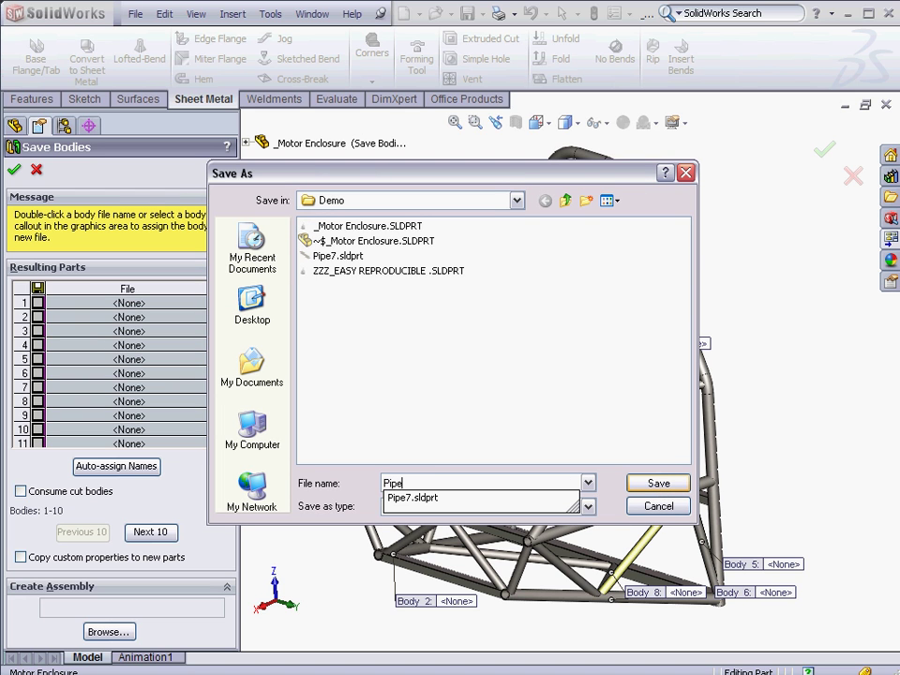
key(Down)
key(Return)
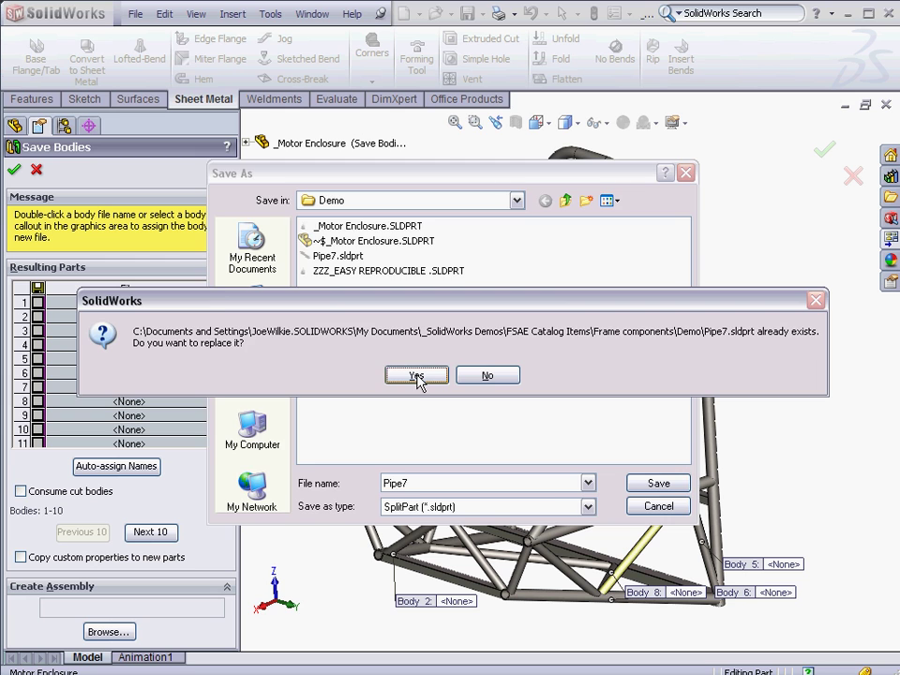
click(416, 376)
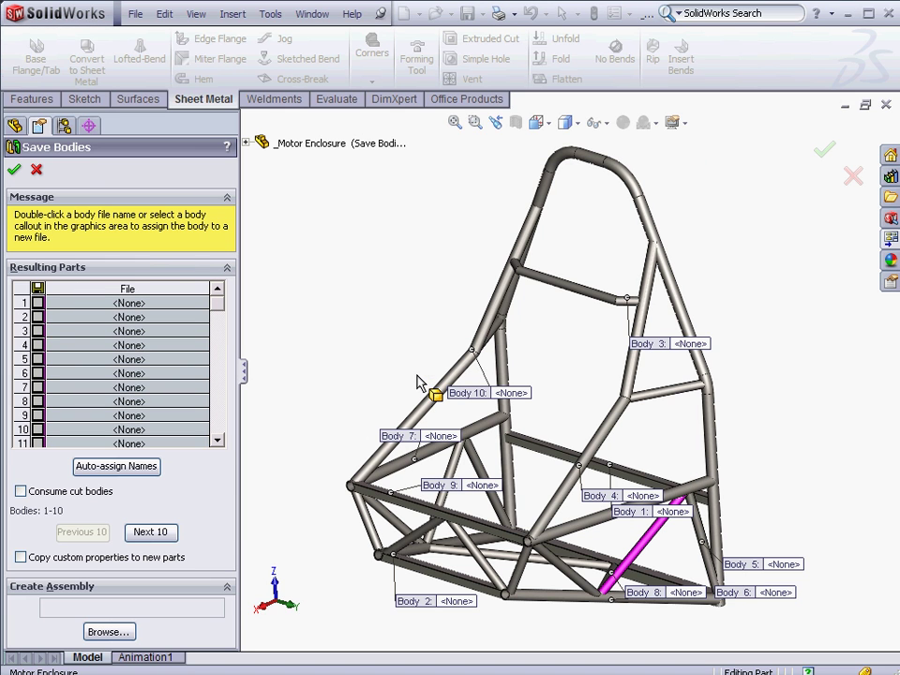
click(9, 164)
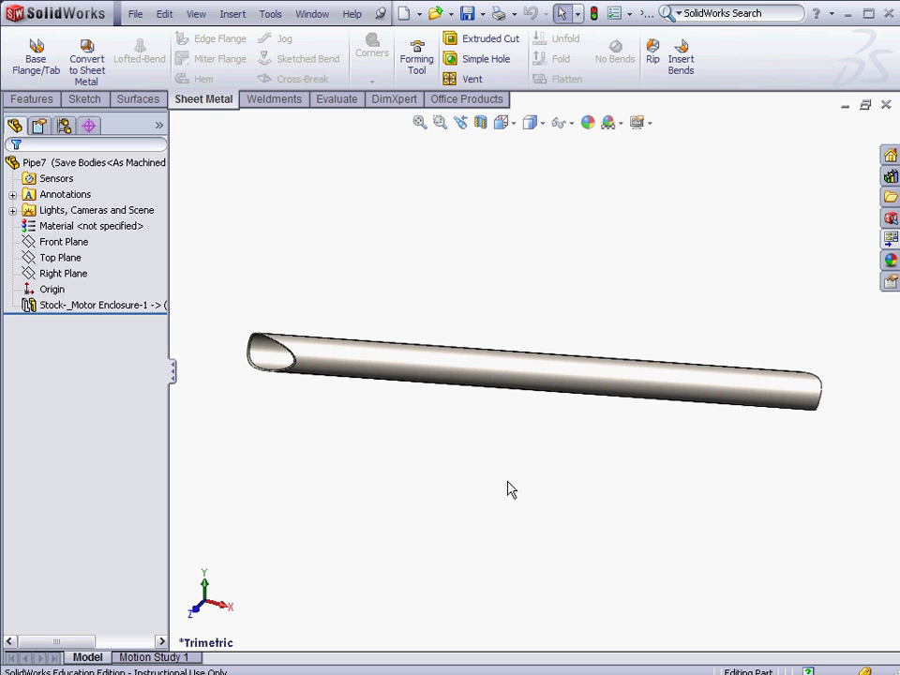
Step: Start a sketch on the Right Plane and draw a construction circle with a radius of about 19.5 mm below the tube
click(62, 273)
click(73, 246)
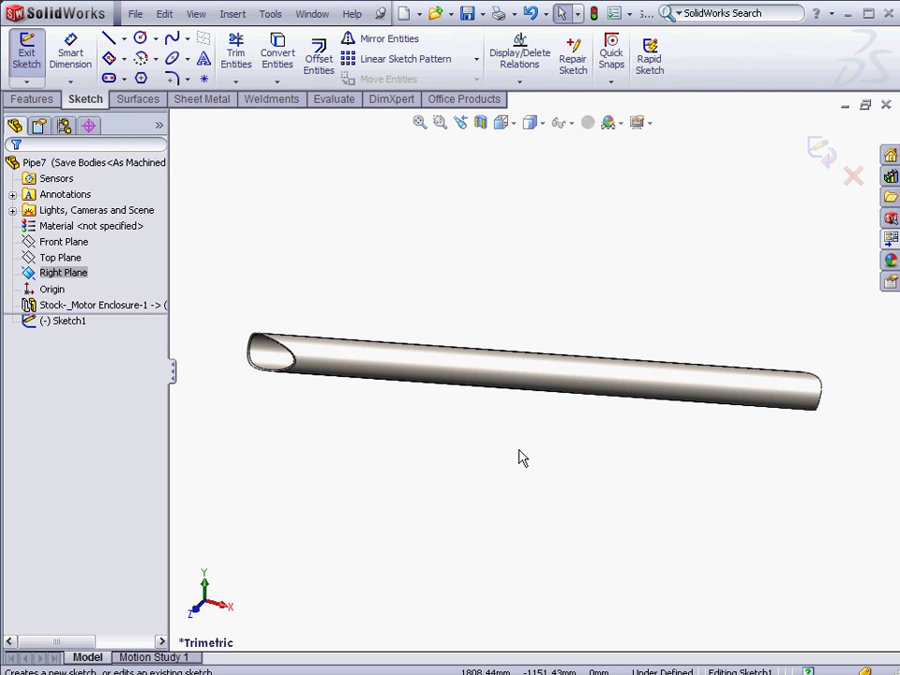
key(s)
key(ctrl+8)
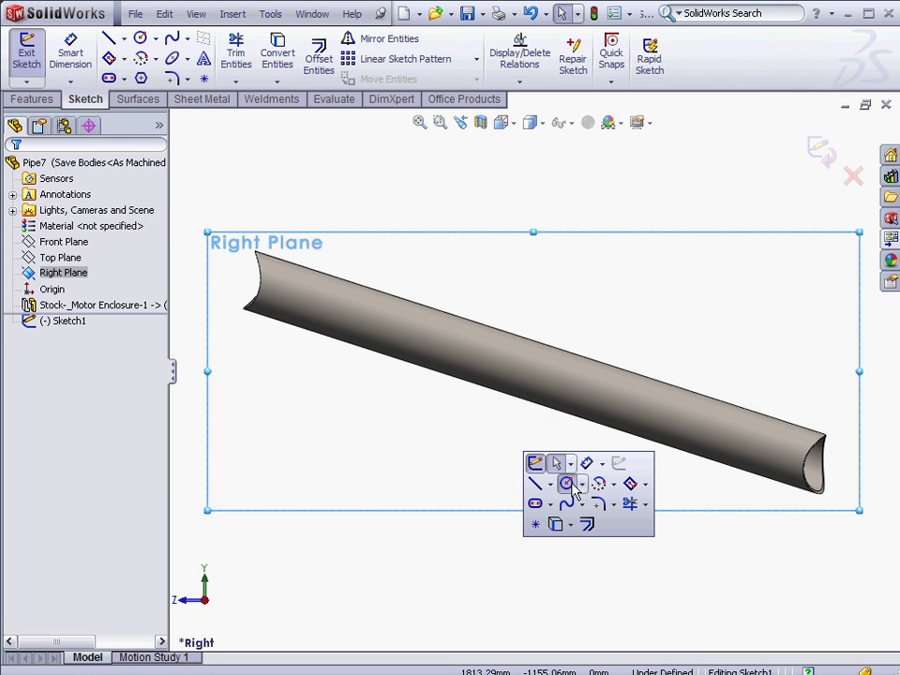
click(566, 483)
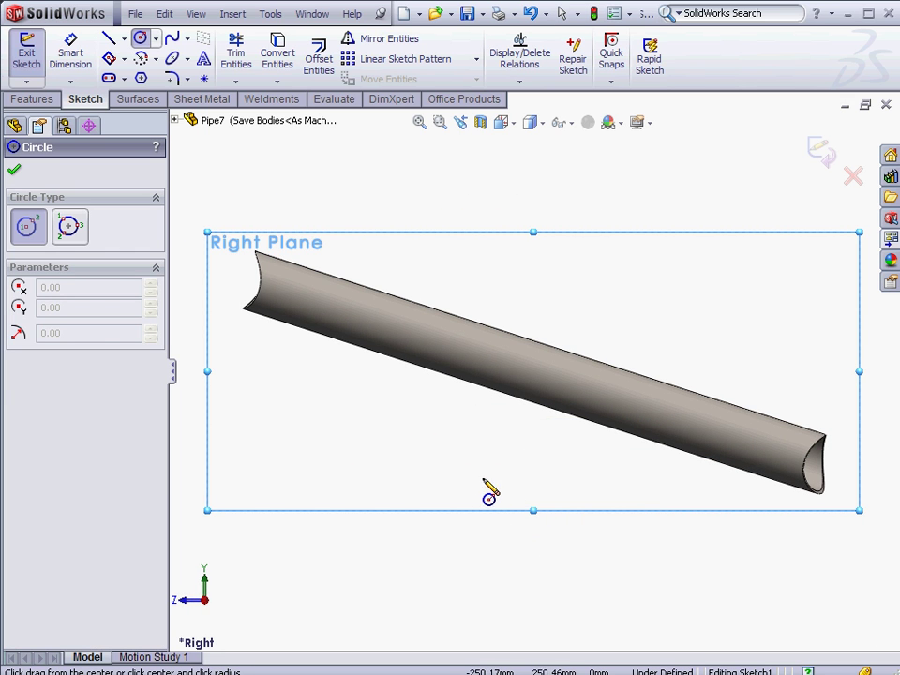
click(443, 481)
click(502, 479)
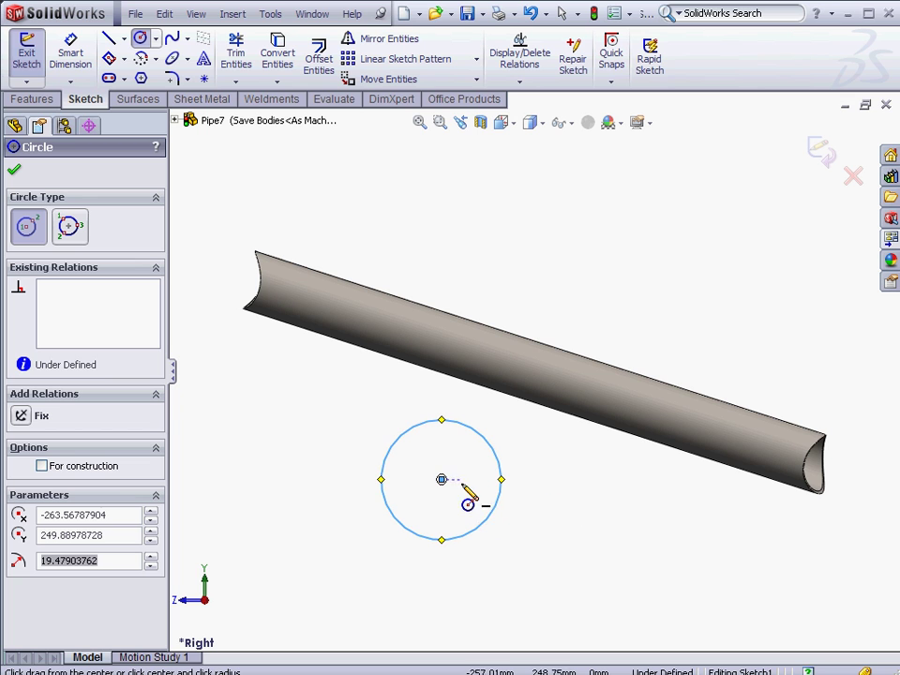
click(41, 466)
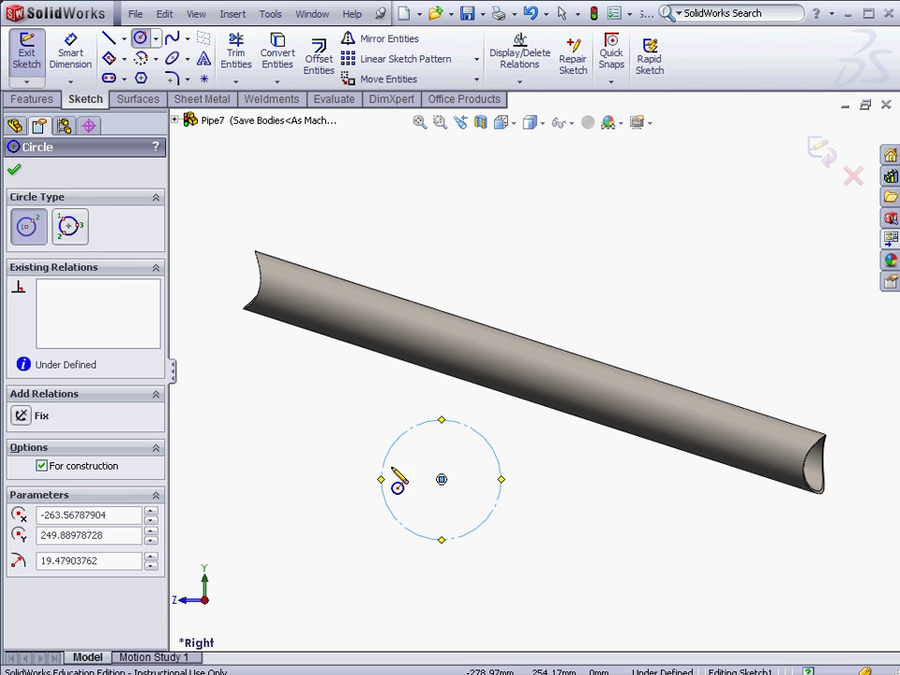
click(480, 479)
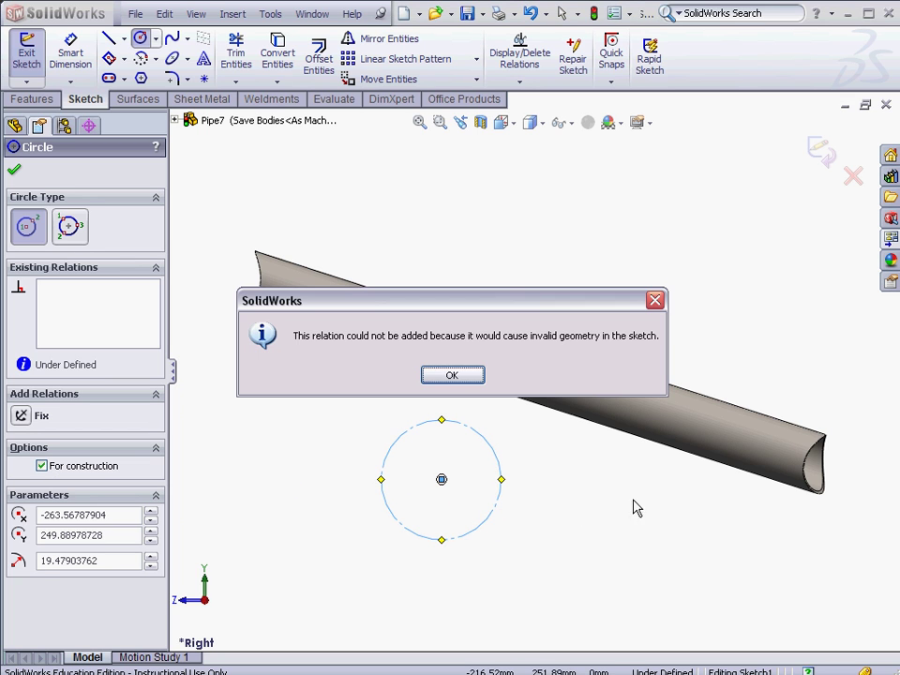
click(456, 378)
Step: Draw a rectangle about 12 mm wide, centred on the circle's top quadrant and ending at its centre, and hide the sketch relations
key(s)
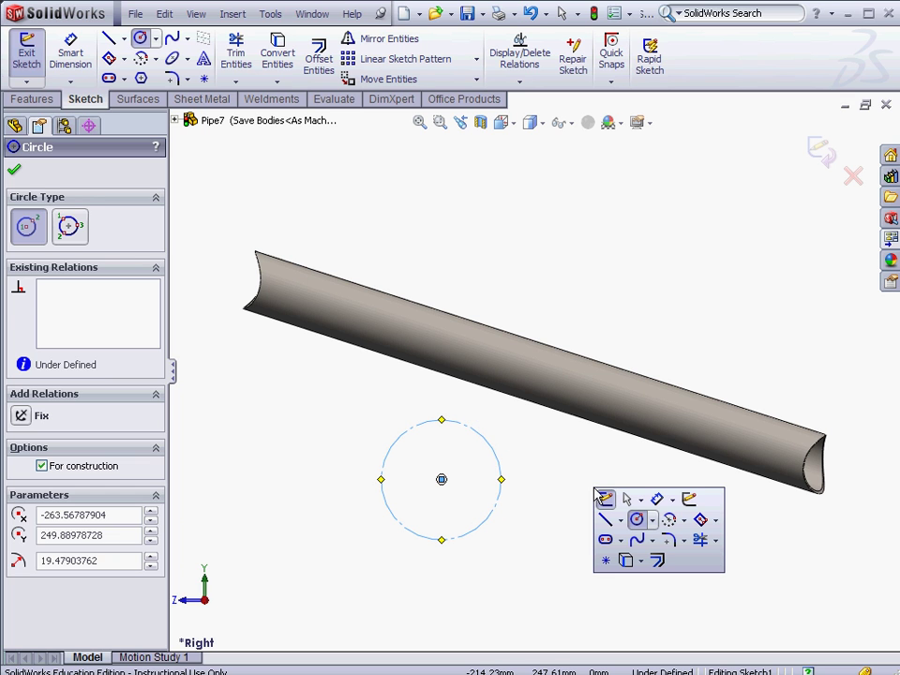
click(700, 518)
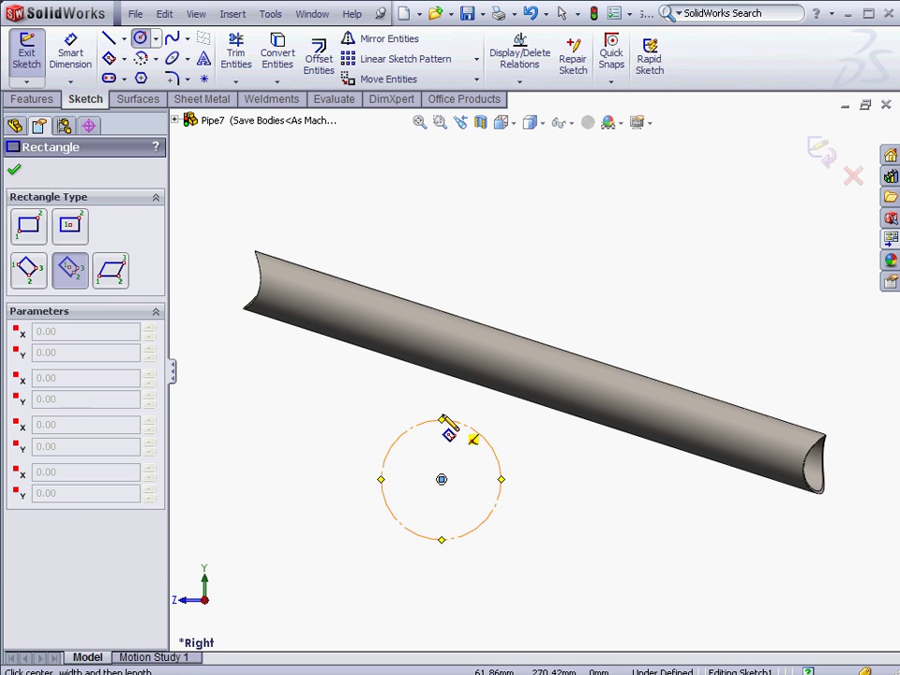
click(441, 479)
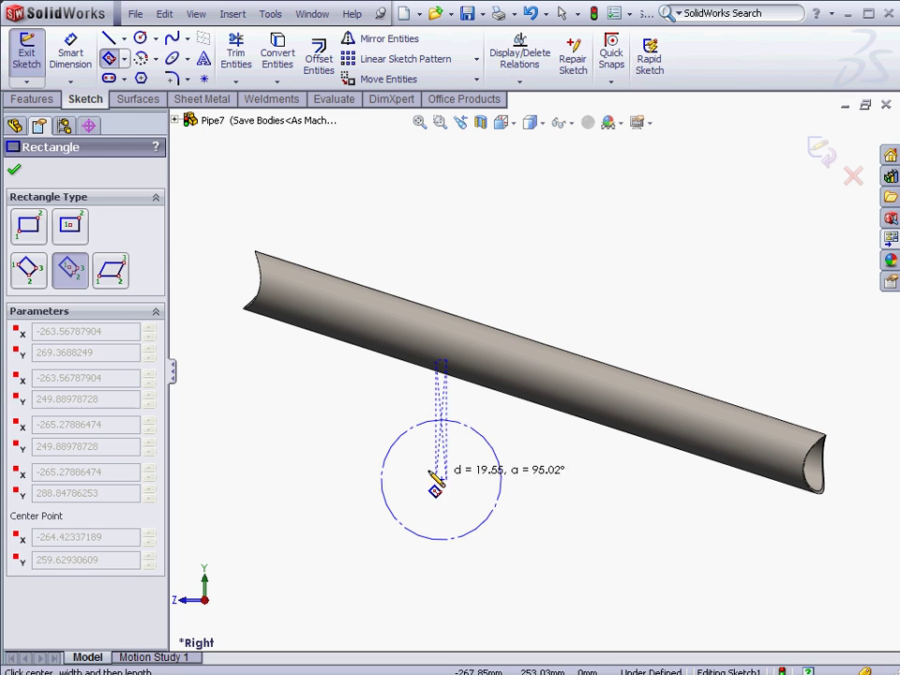
click(429, 497)
key(Escape)
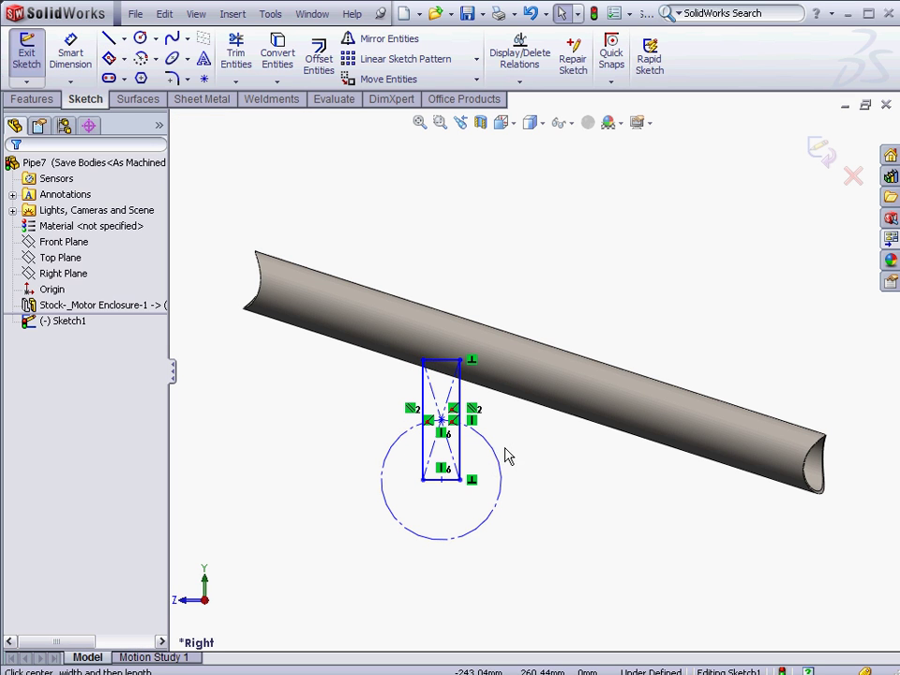
click(568, 123)
click(561, 264)
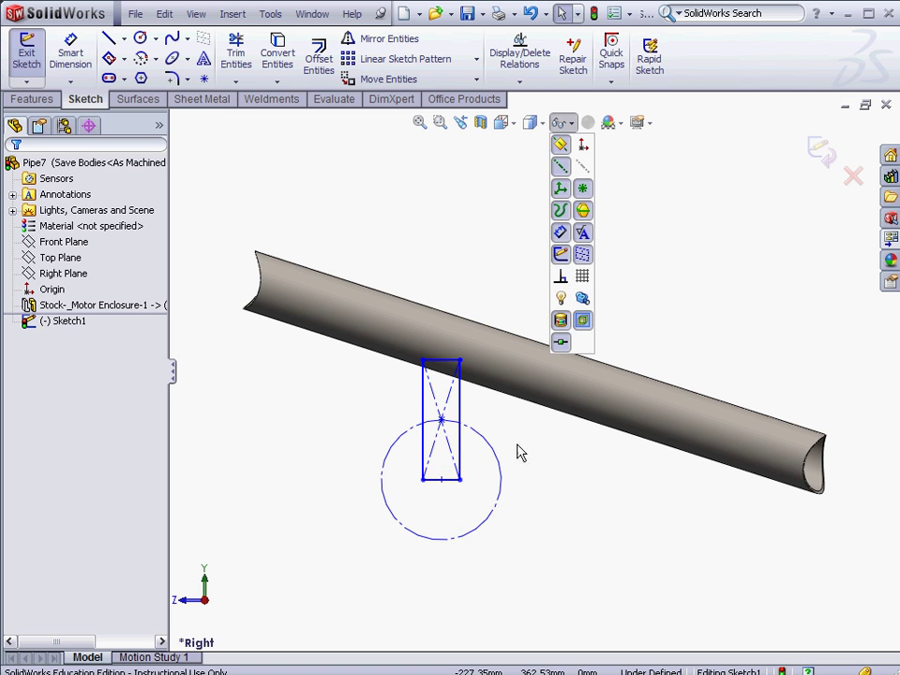
Step: Dimension the rectangle's width to 0.1 mm and close the sketch
key(s)
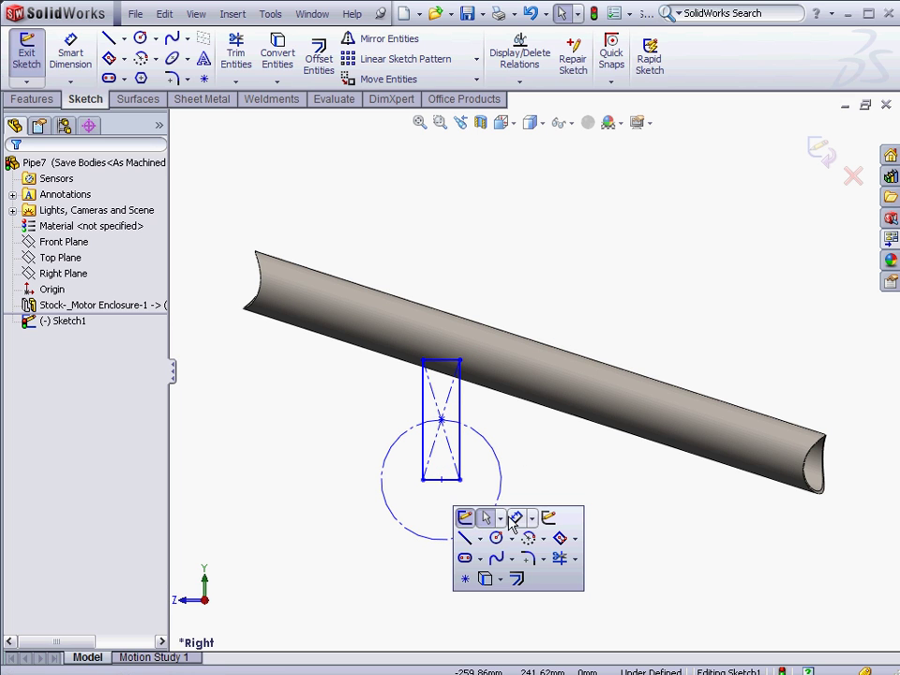
click(517, 518)
click(437, 480)
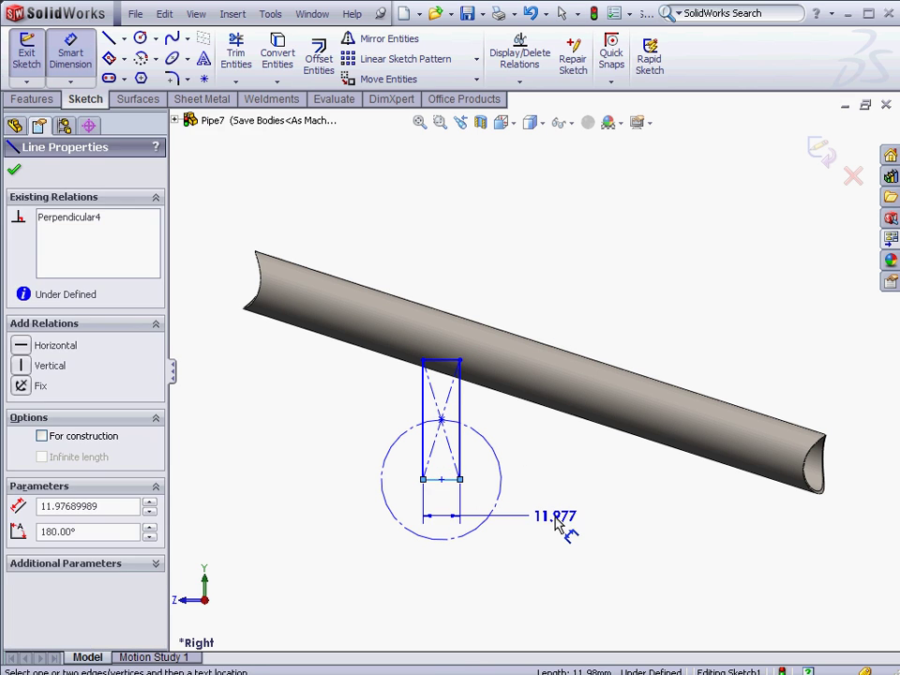
click(605, 494)
text(.1mm)
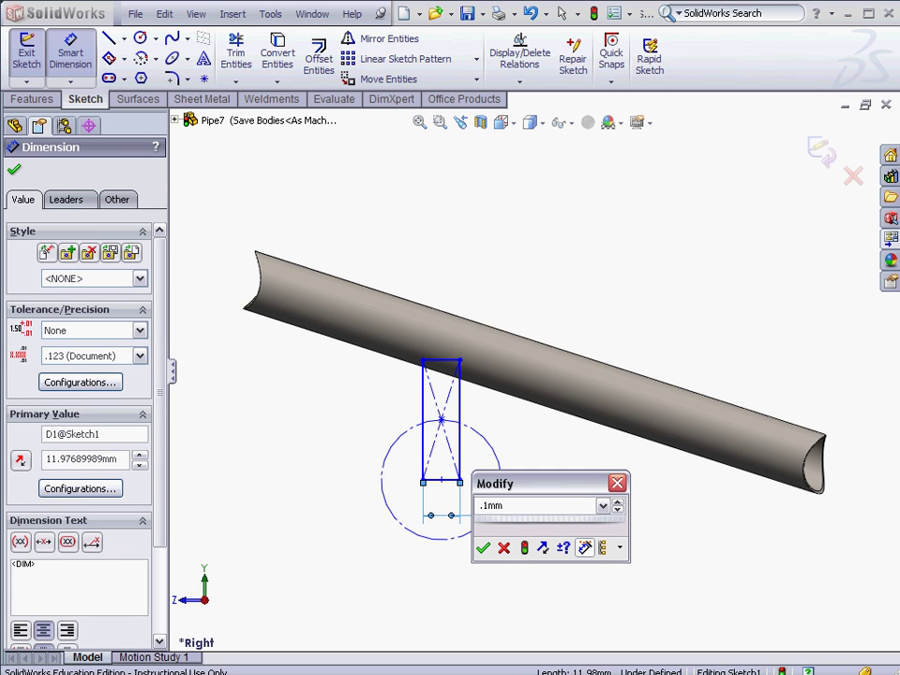
key(Return)
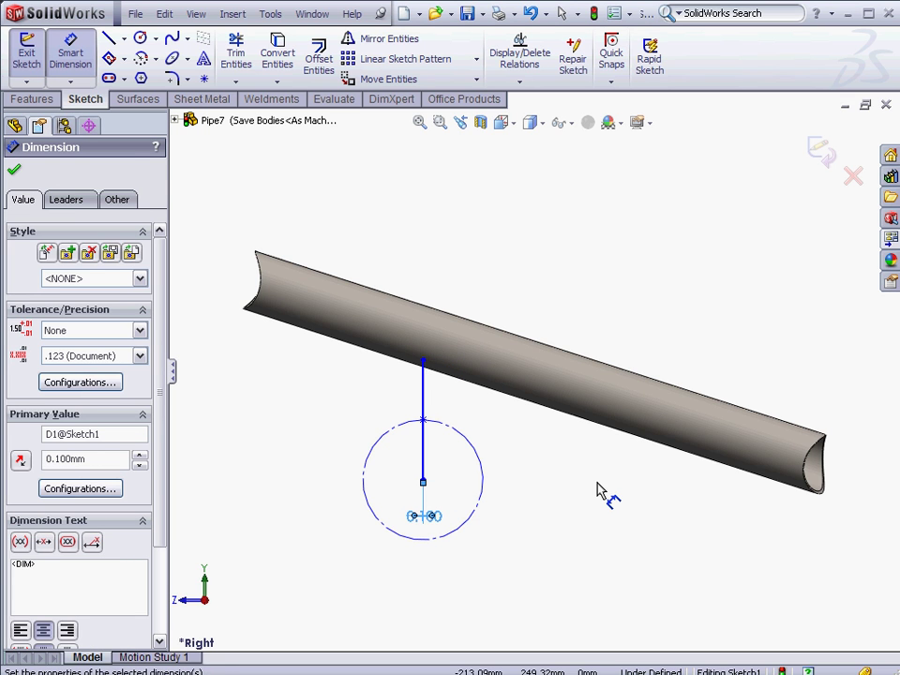
key(Escape)
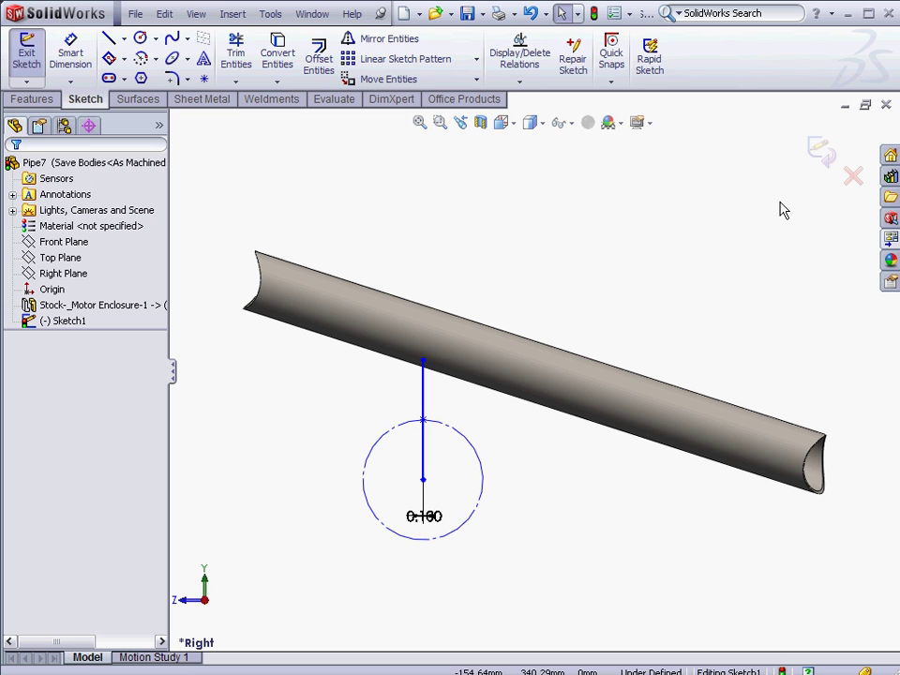
click(821, 150)
click(603, 234)
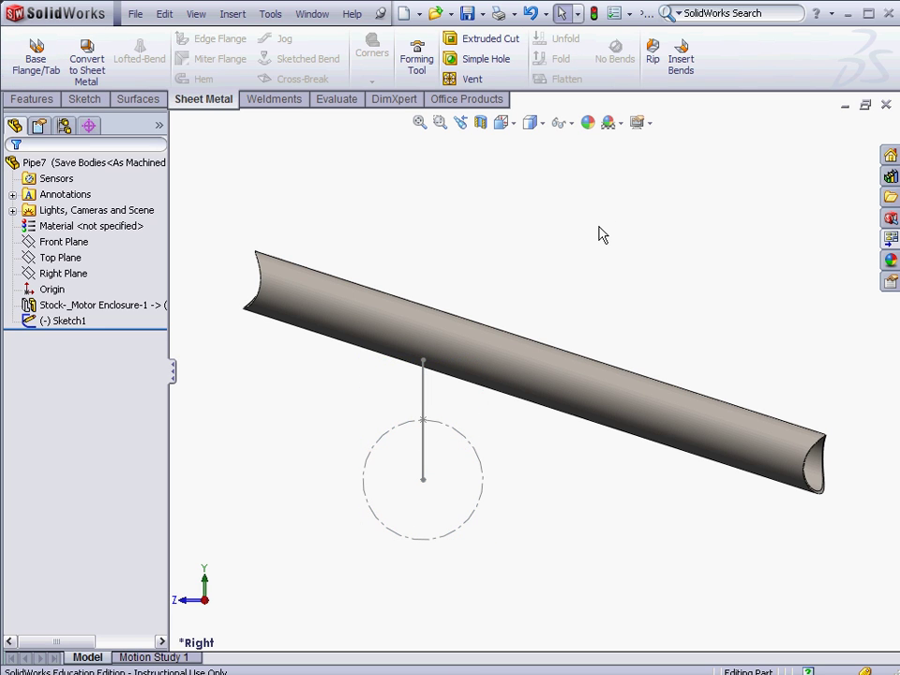
Step: Move the tube body with a concentric mate between its outer cylindrical face and the sketched construction circle
click(35, 97)
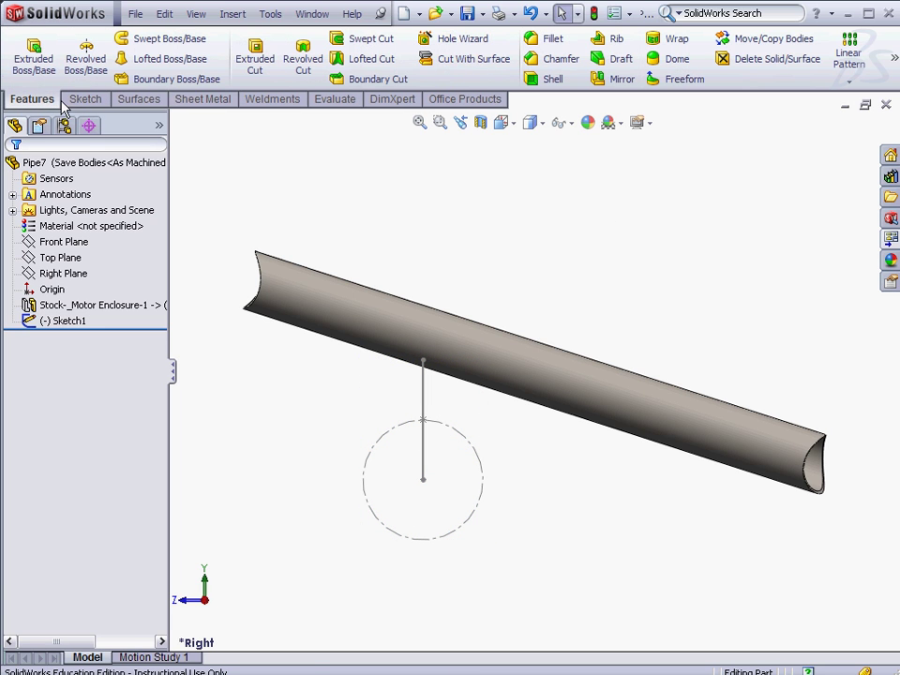
click(731, 41)
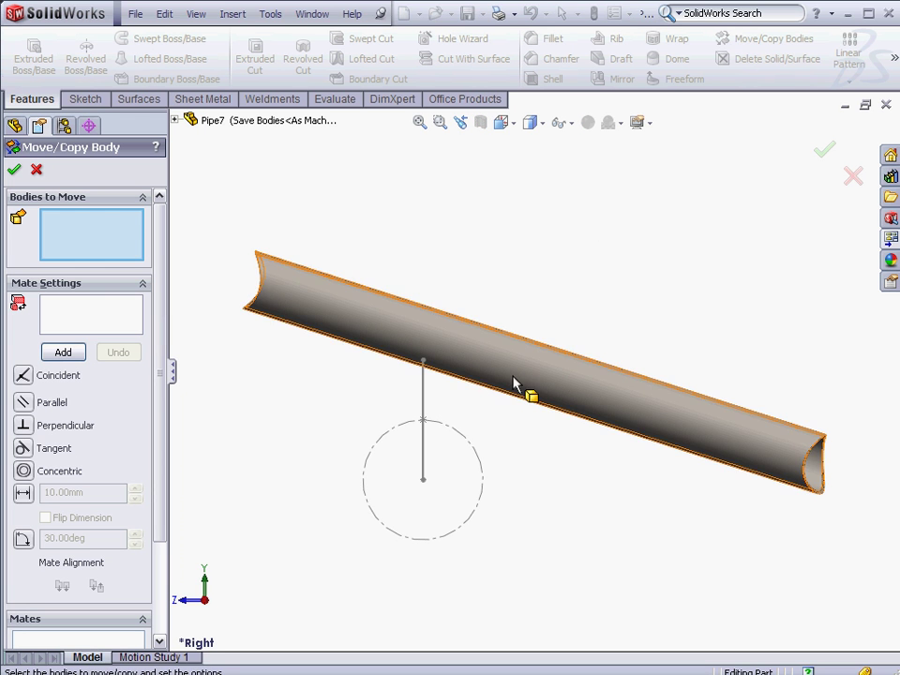
click(513, 384)
click(504, 362)
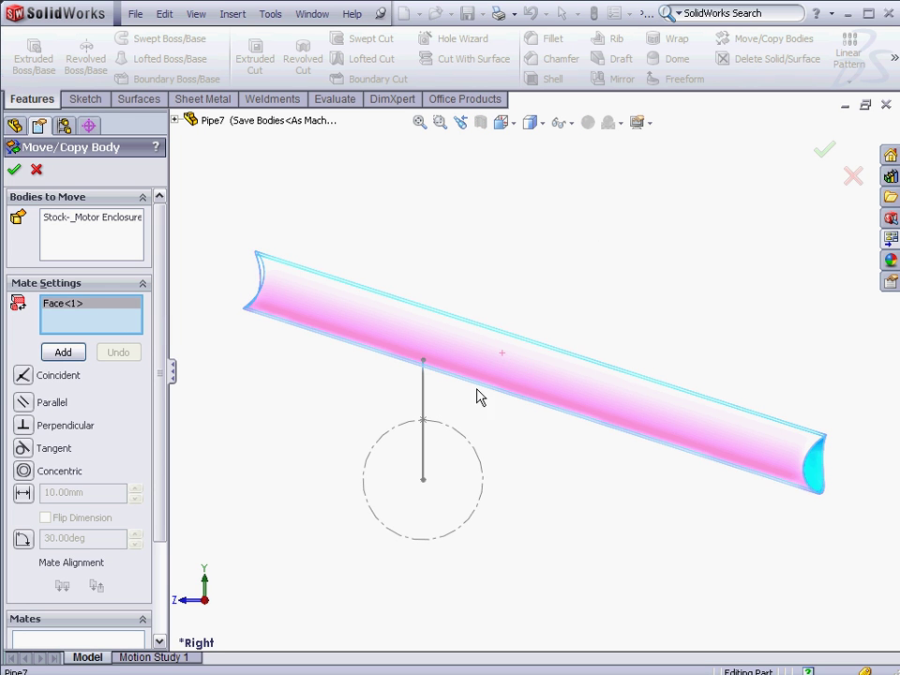
click(442, 433)
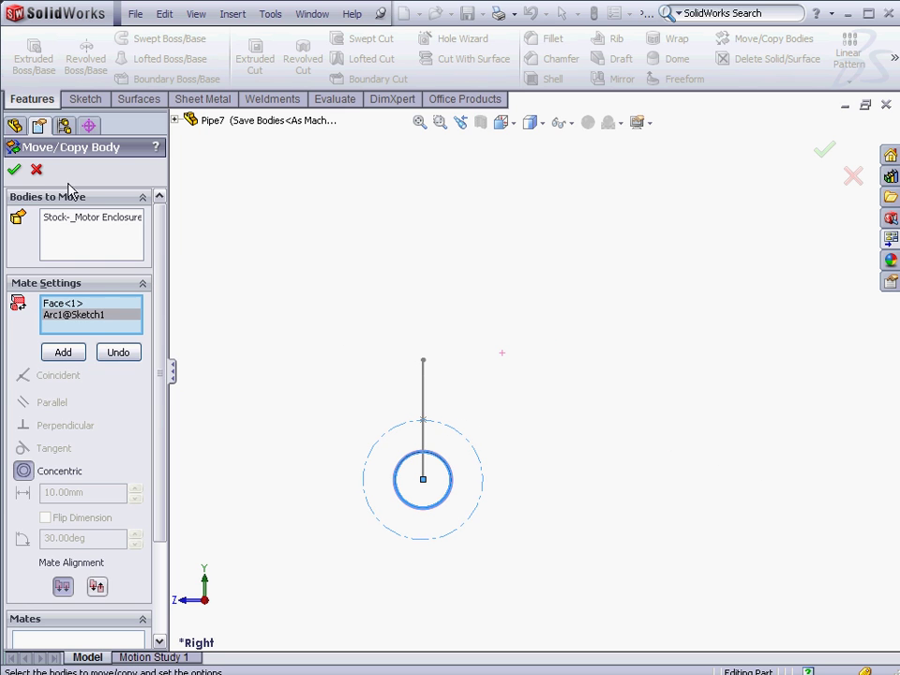
click(14, 170)
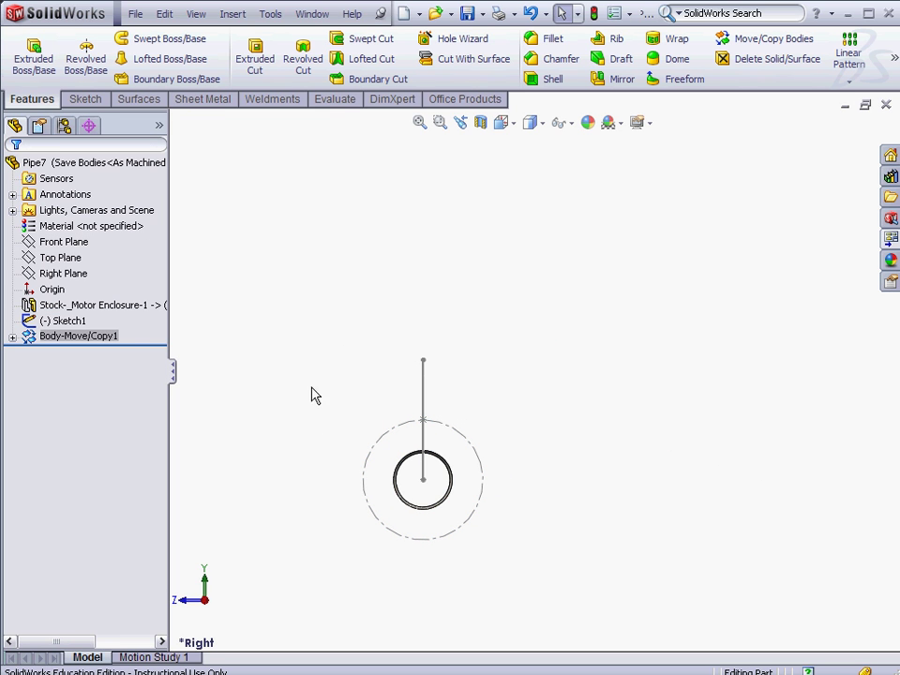
Step: Cut a lengthwise slit in the tube wall by extruding the narrow rectangle Through All in both directions, and inspect the cut
click(427, 387)
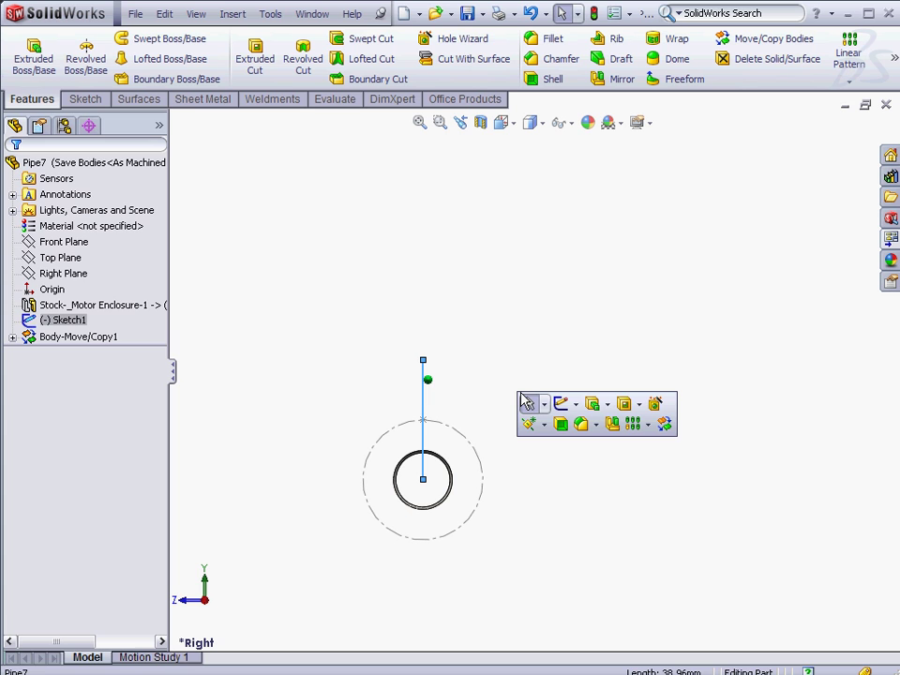
click(624, 405)
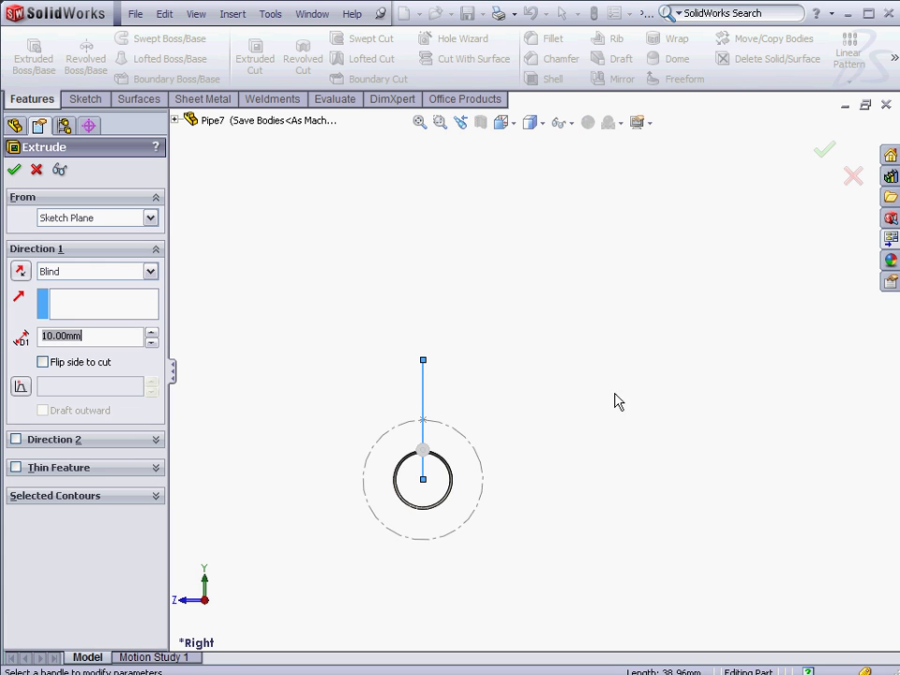
click(94, 272)
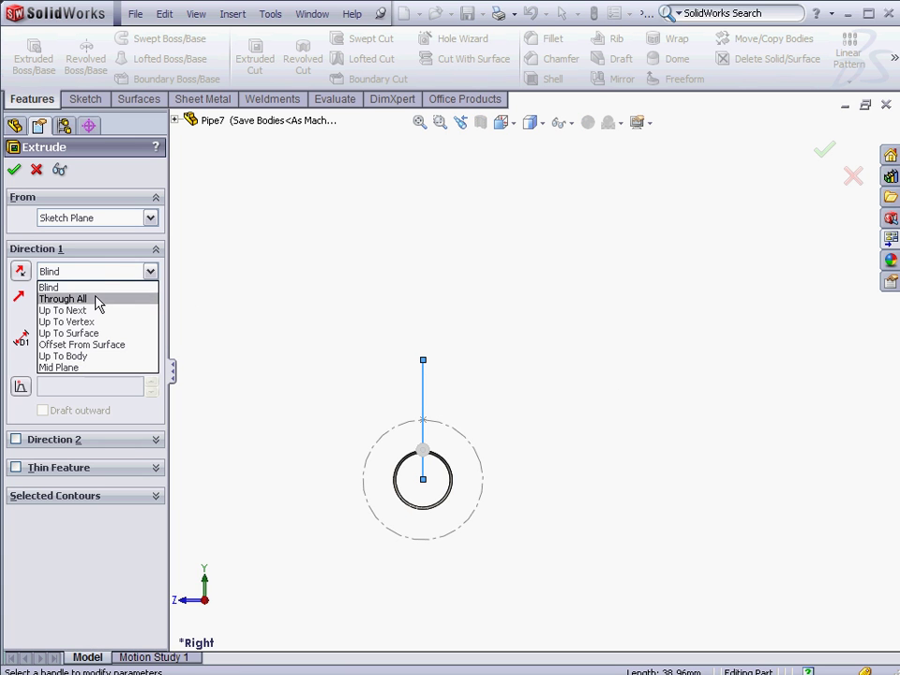
click(74, 299)
click(16, 410)
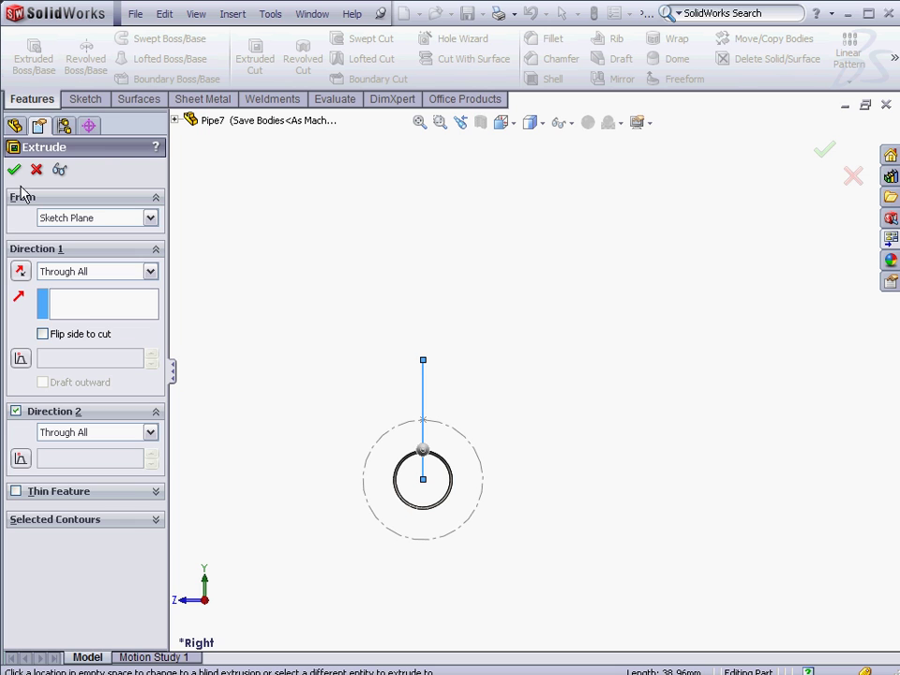
click(14, 168)
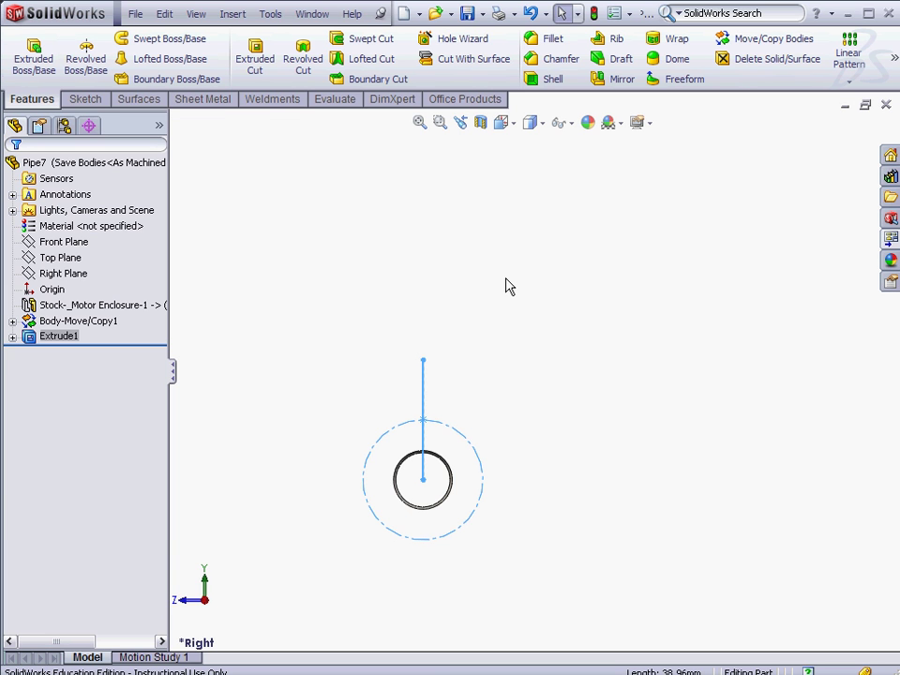
click(468, 448)
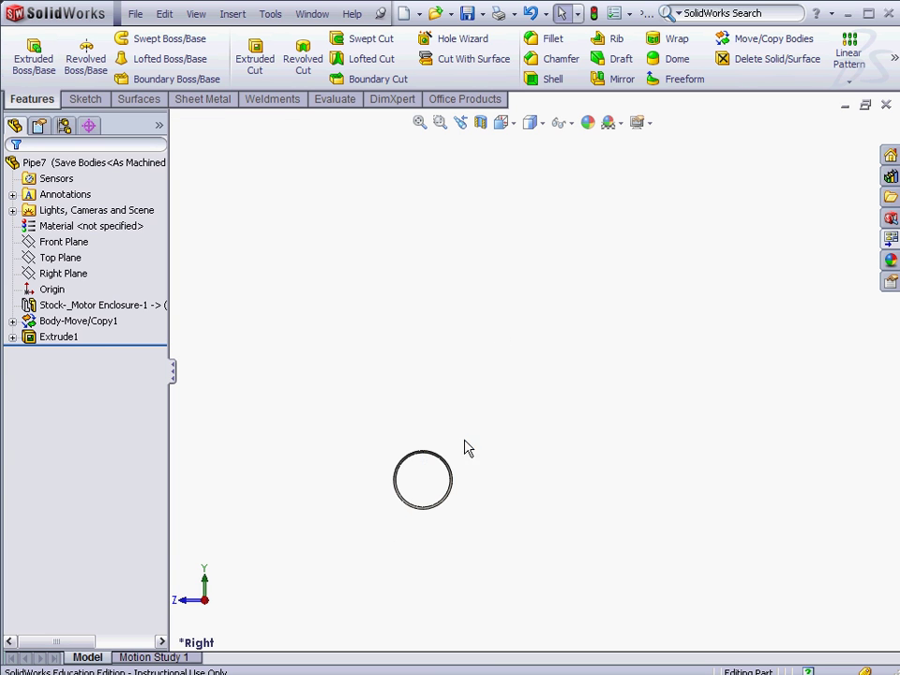
click(52, 337)
click(81, 302)
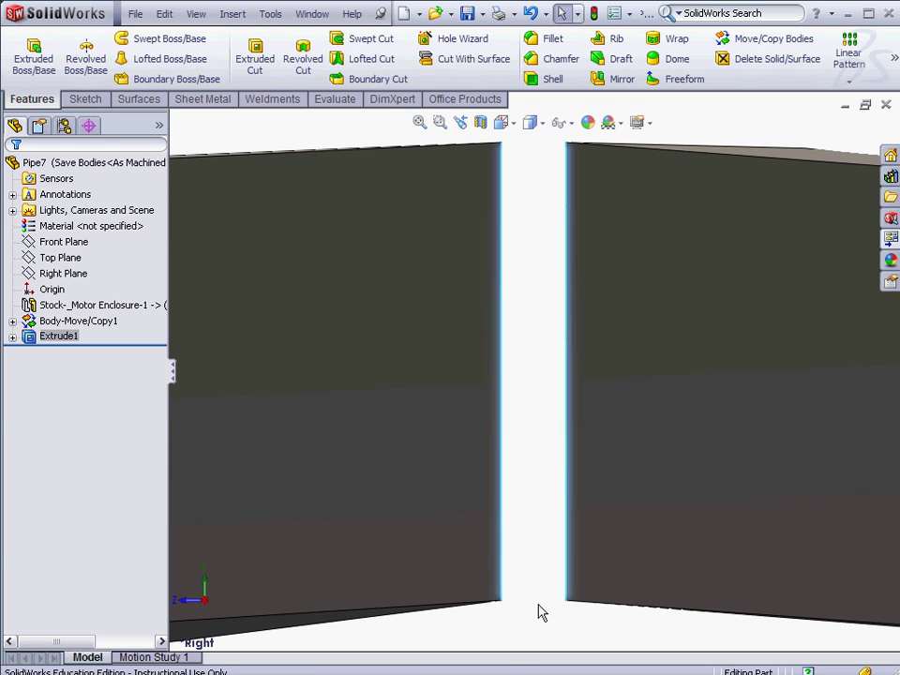
key(ctrl+7)
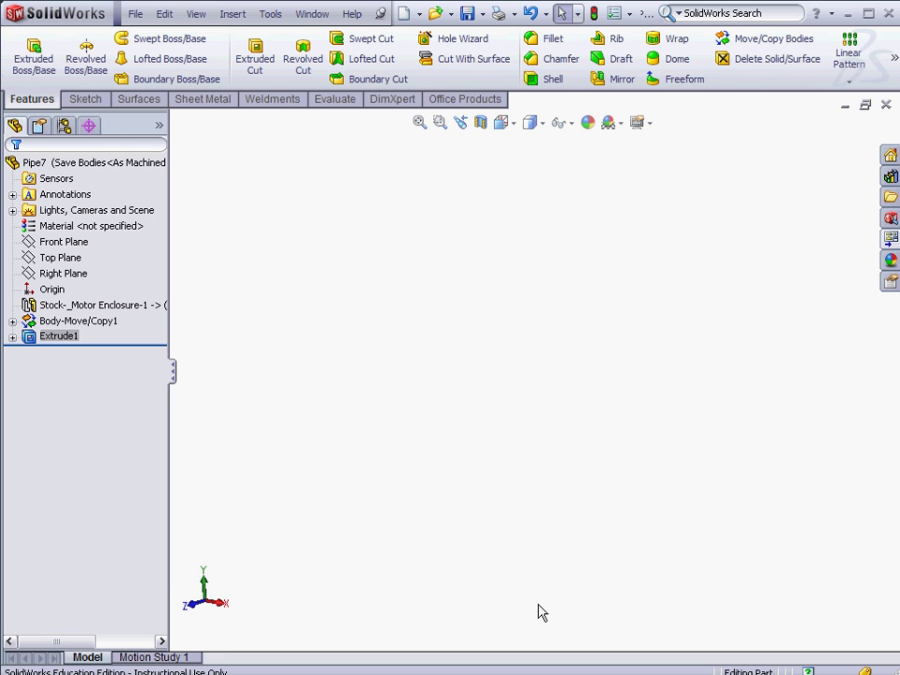
click(458, 540)
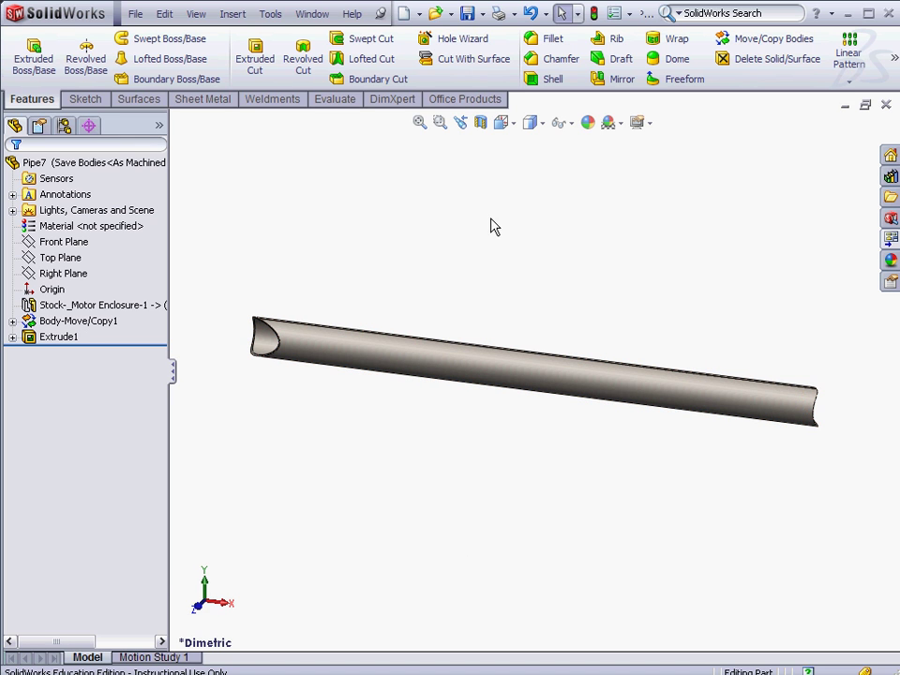
Step: Insert sheet metal bends using the slit's long edge as the fixed edge, and flatten the tube into its flat pattern
click(208, 101)
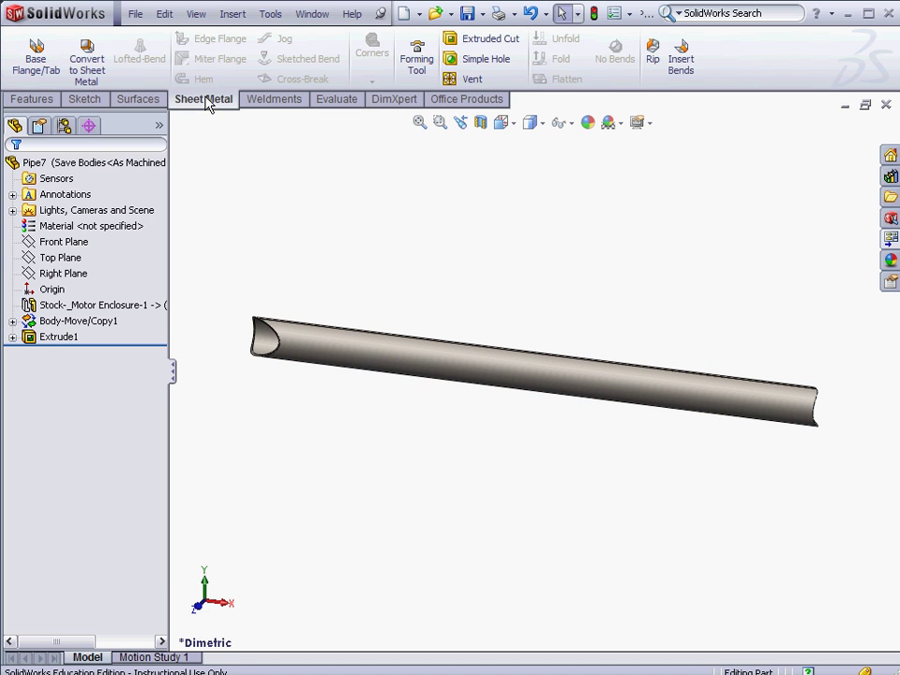
click(677, 58)
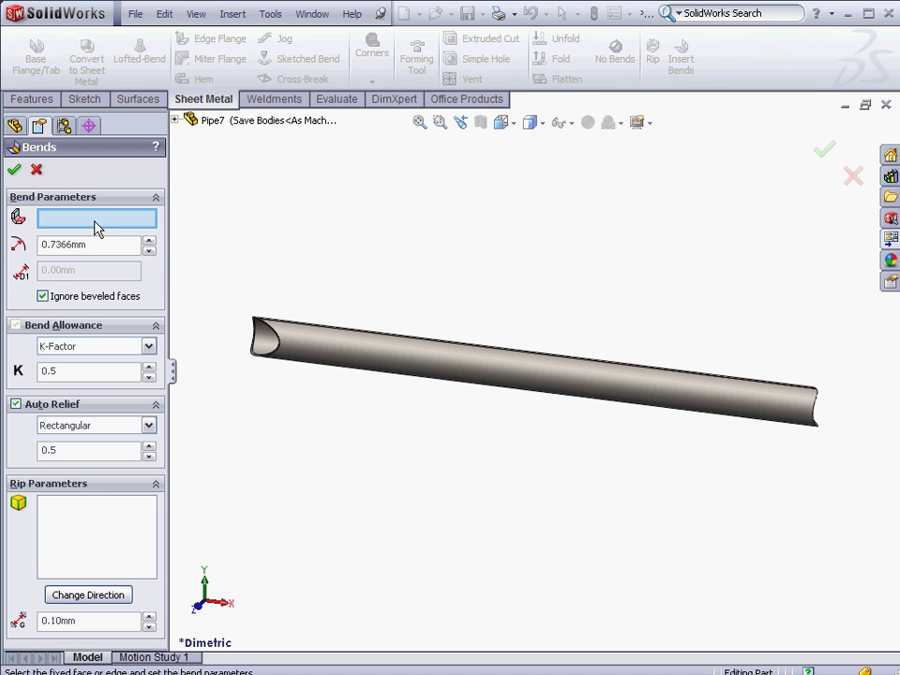
click(346, 333)
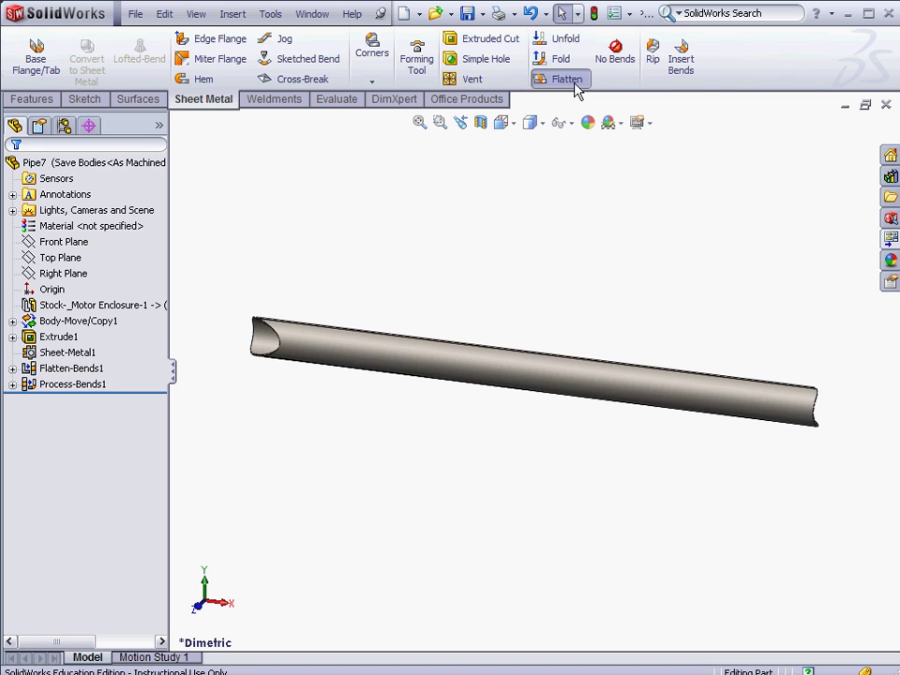
click(567, 80)
key(ctrl+5)
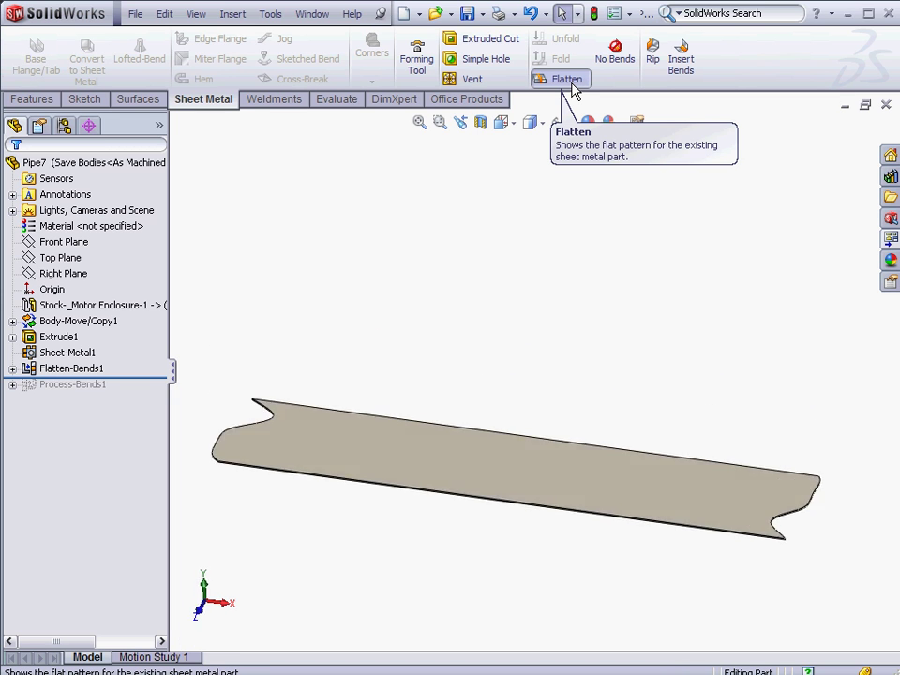
click(567, 80)
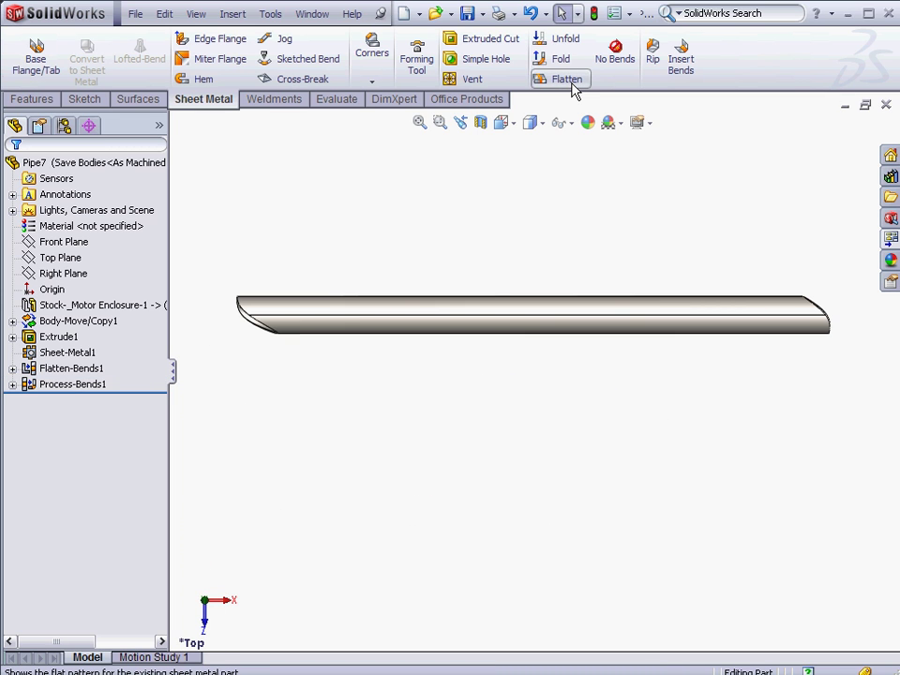
click(567, 80)
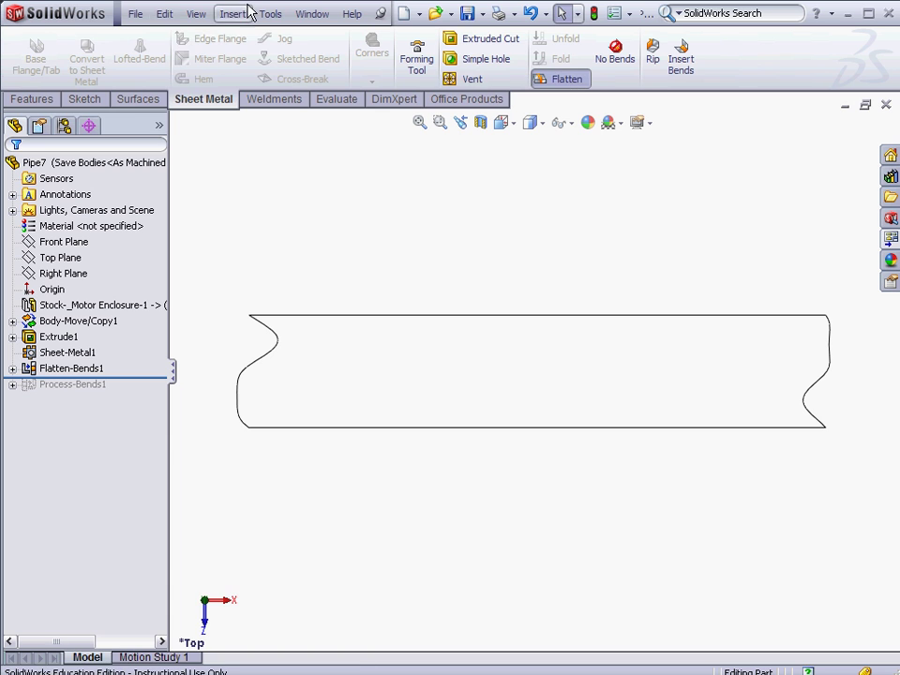
click(140, 15)
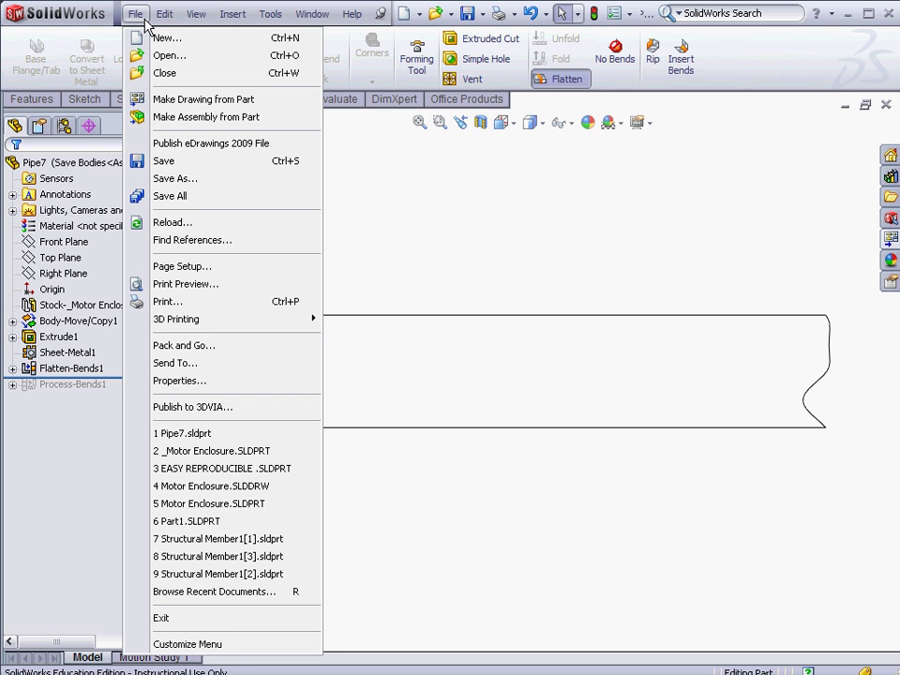
click(180, 178)
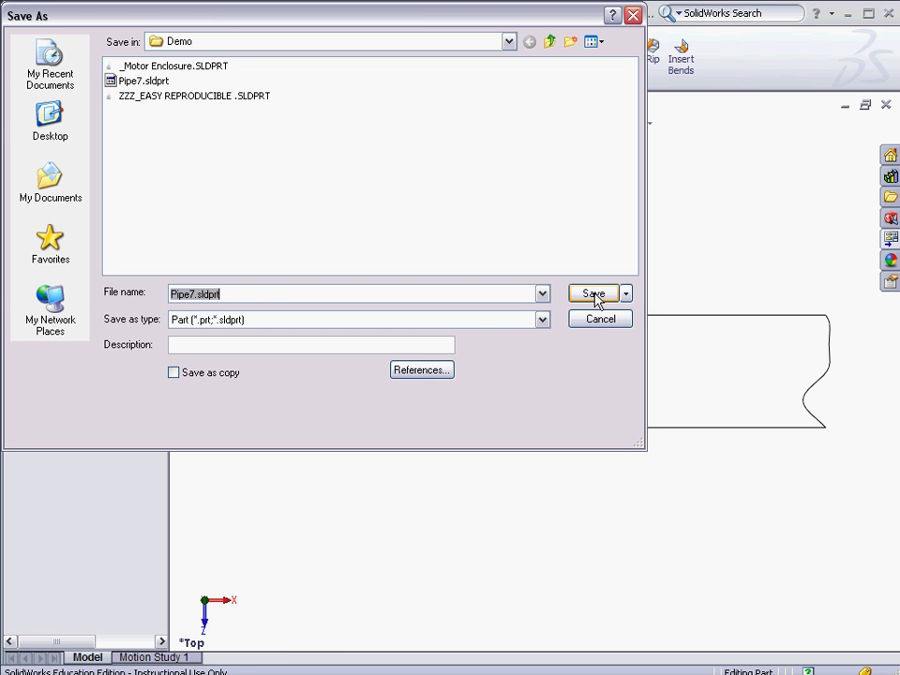
click(542, 320)
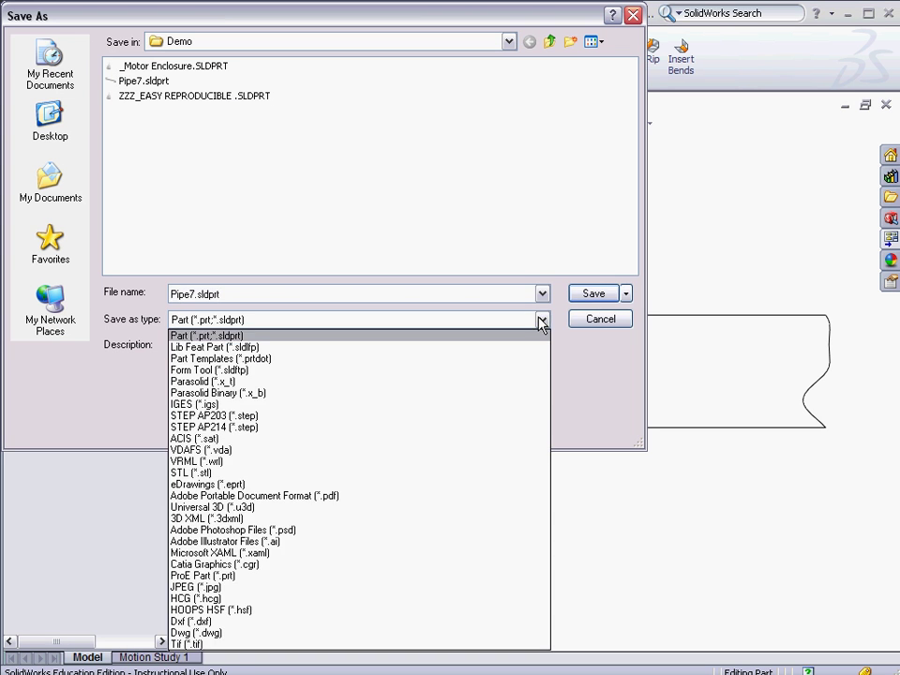
click(357, 621)
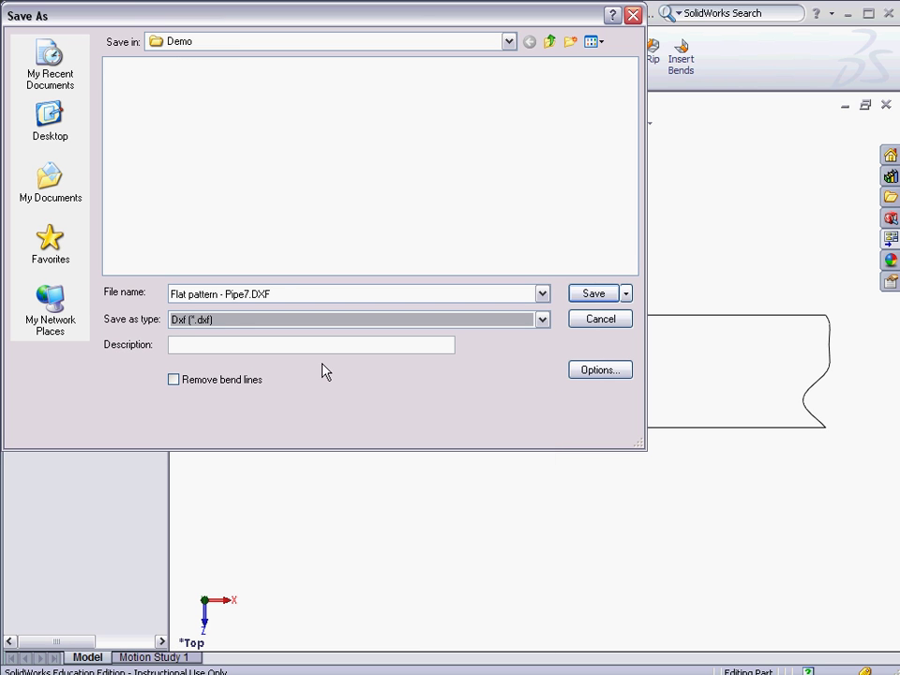
click(606, 322)
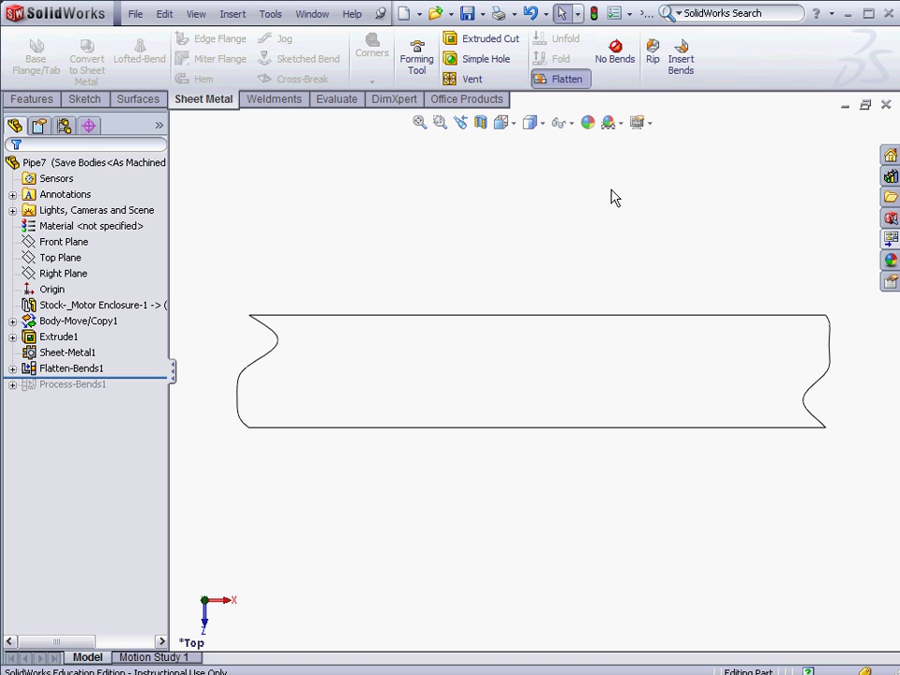
Step: Return the tube to its folded state and switch to Sheet2 of the _Motor Enclosure drawing
click(566, 79)
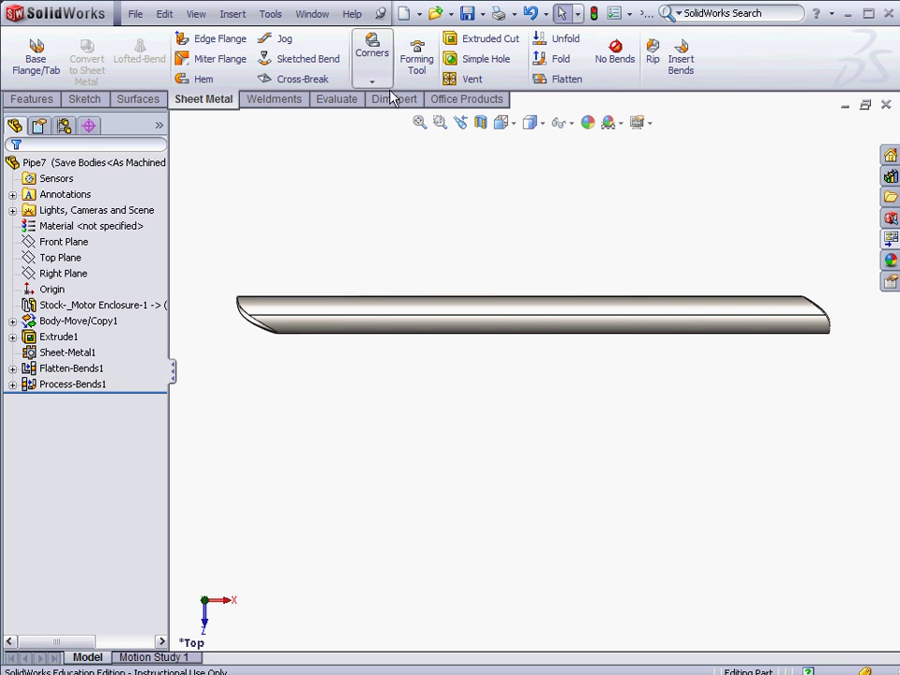
click(418, 13)
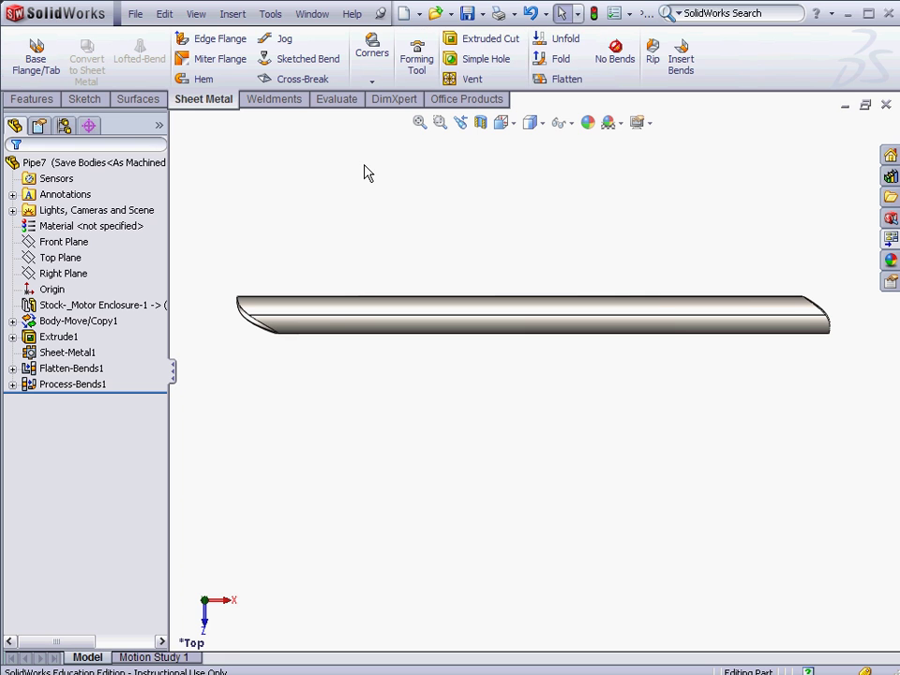
key(ctrl+Tab)
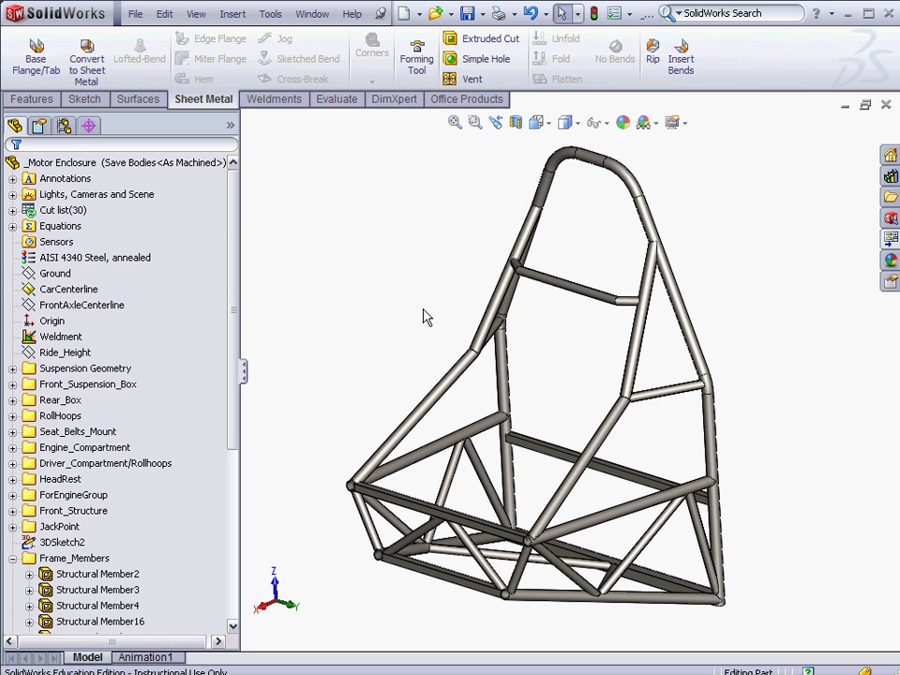
key(ctrl+Tab)
key(ctrl+Tab)
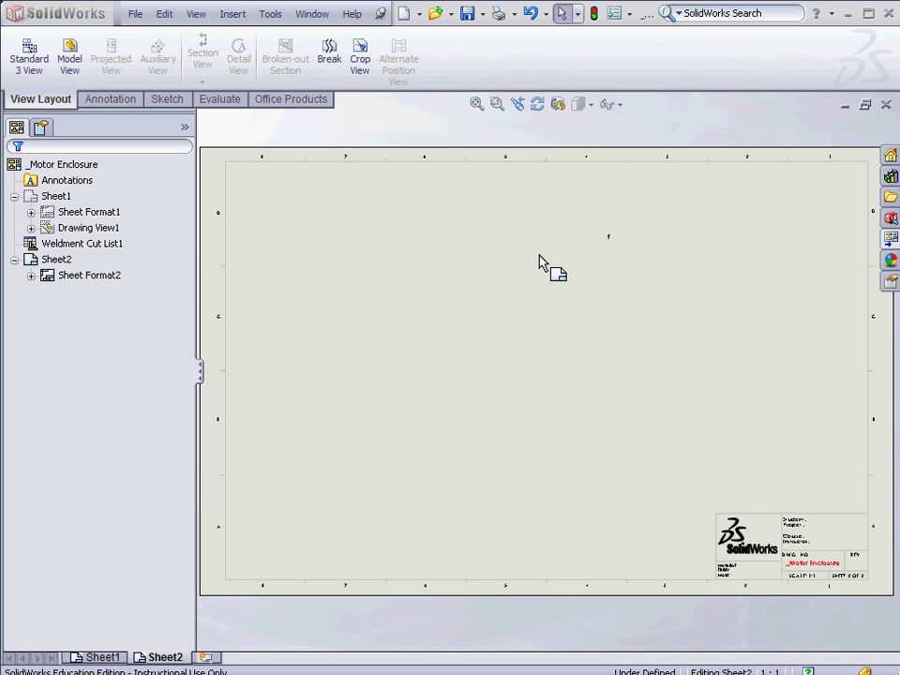
Step: Insert a single model view of Pipe7 in the Flat pattern orientation on the lower half of the empty sheet
click(78, 58)
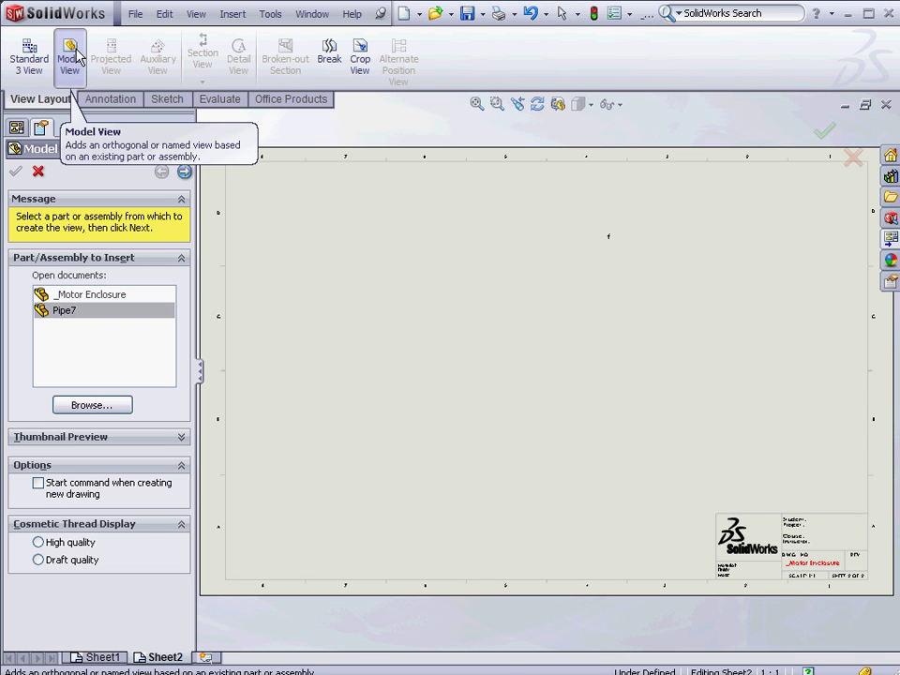
click(183, 171)
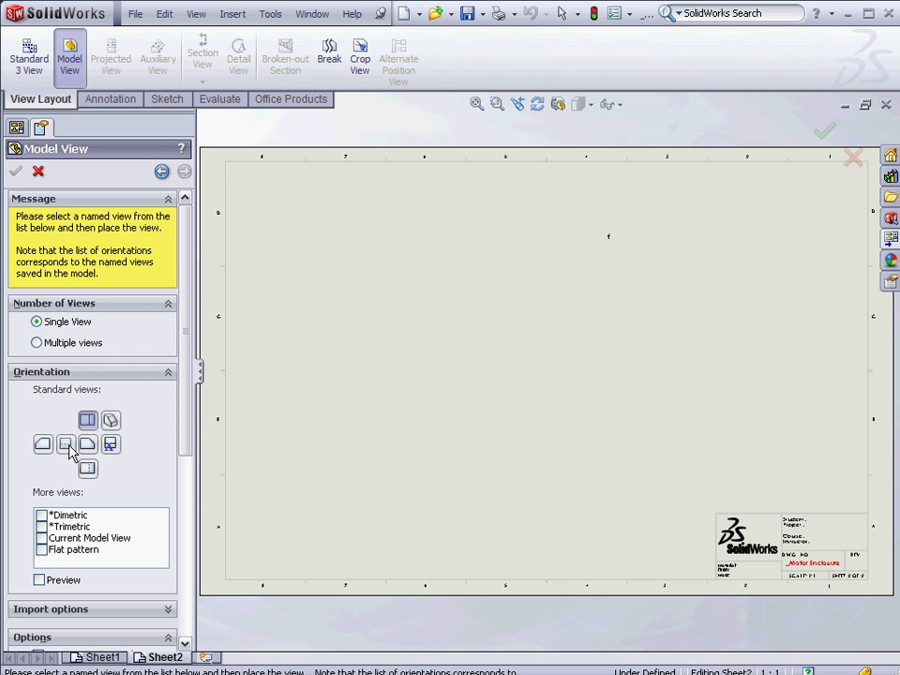
click(44, 550)
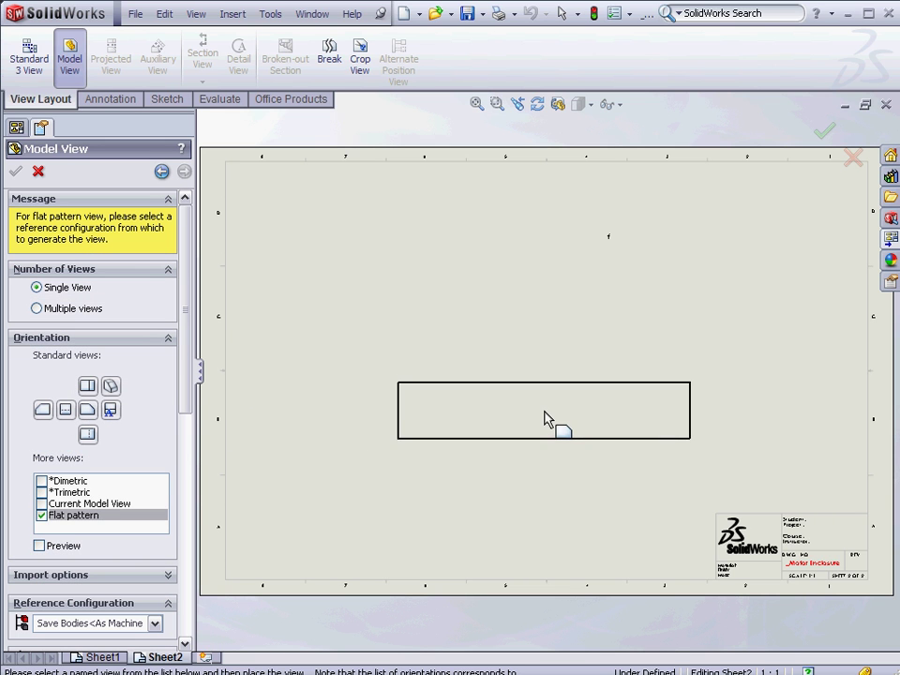
click(532, 421)
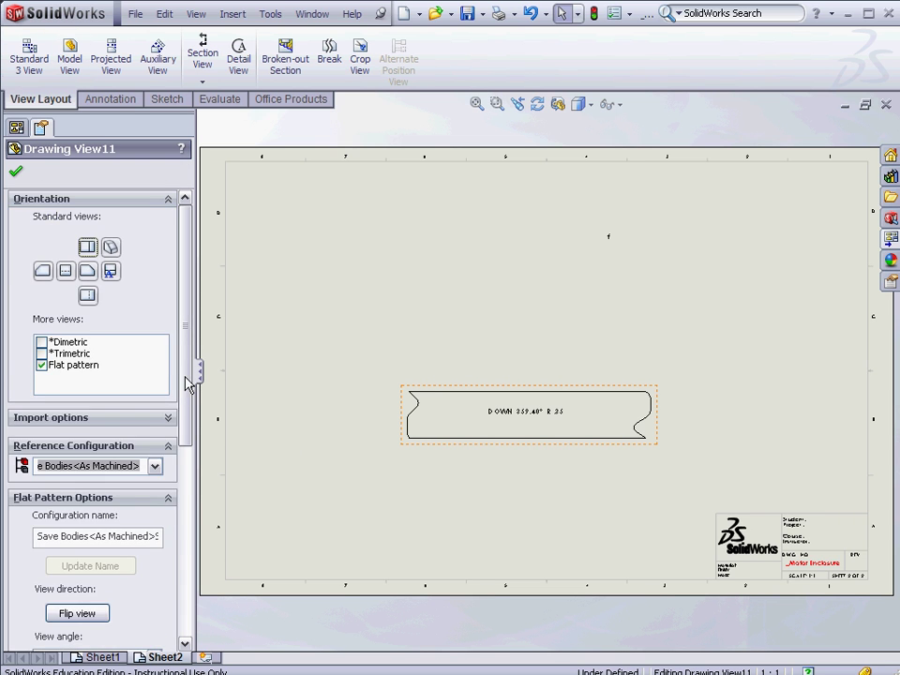
Step: Set the flat pattern view's custom scale to 1:1
drag(188, 383, 187, 511)
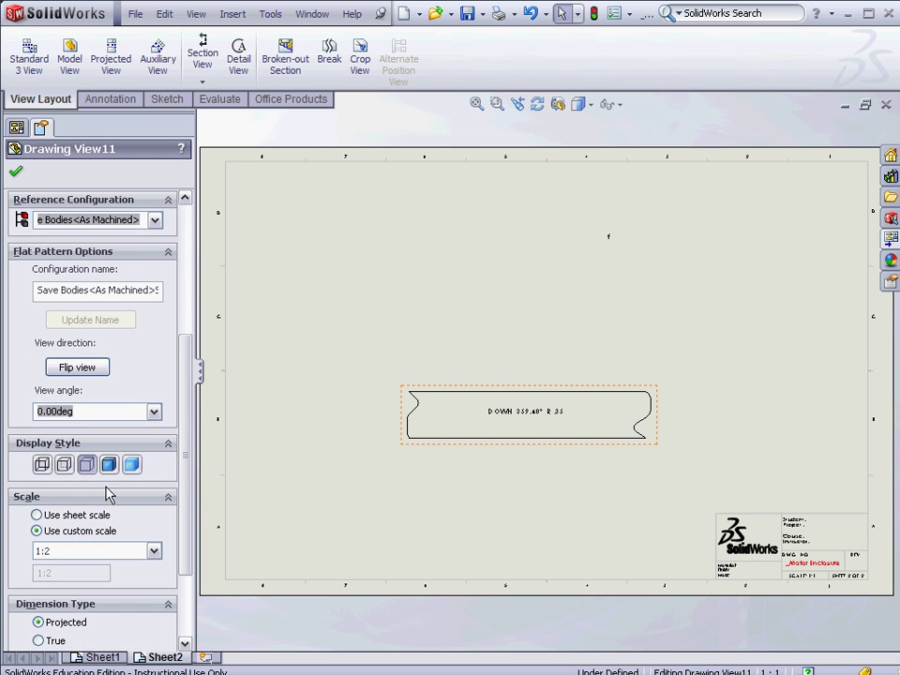
click(98, 551)
click(97, 566)
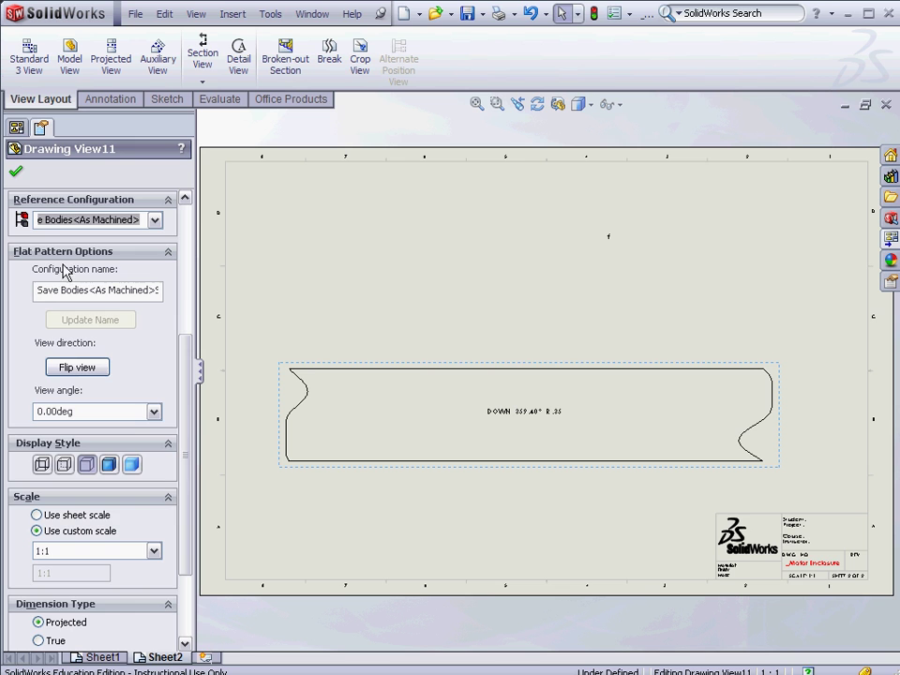
click(16, 175)
click(405, 277)
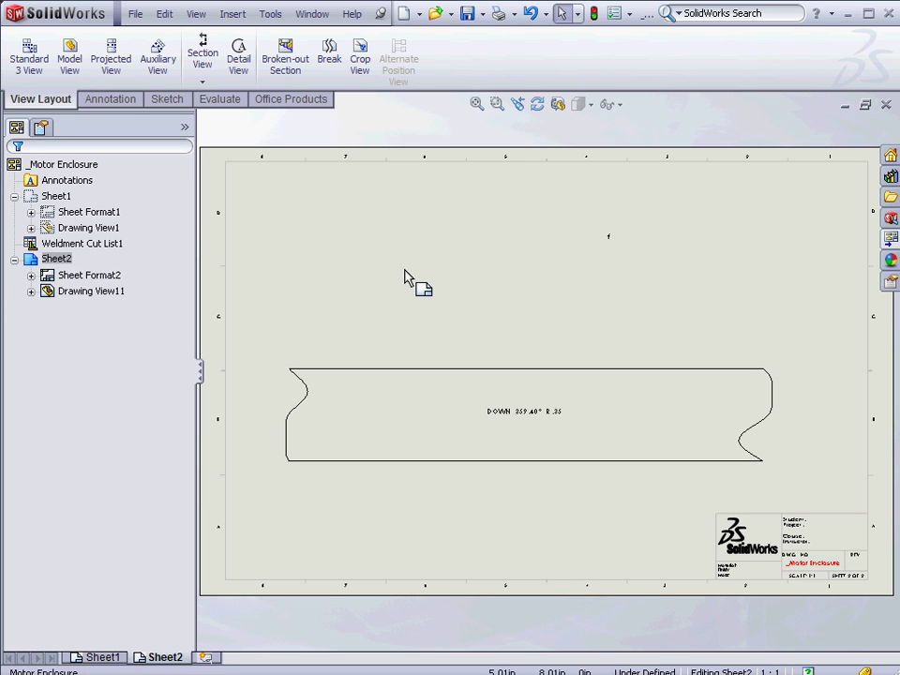
Step: Insert an isometric model view of the _Motor Enclosure frame in the upper-right corner of the sheet
click(67, 56)
click(110, 297)
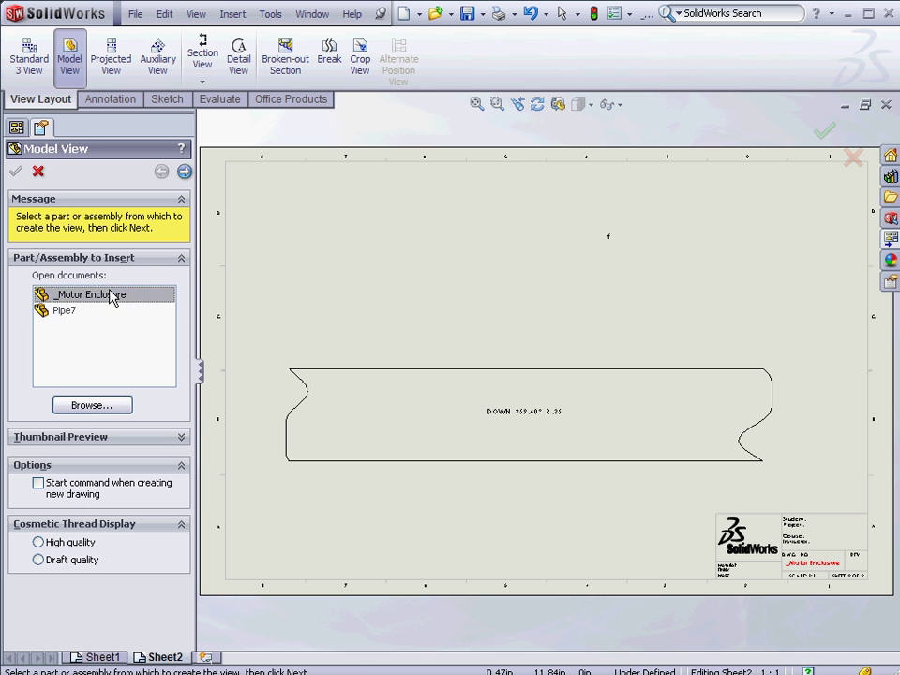
click(185, 171)
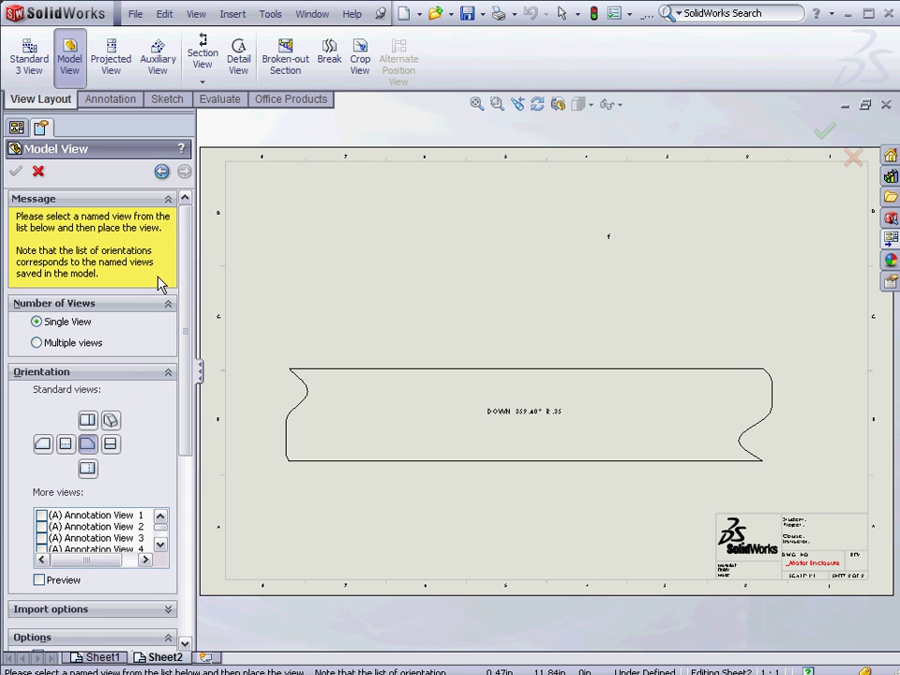
click(111, 422)
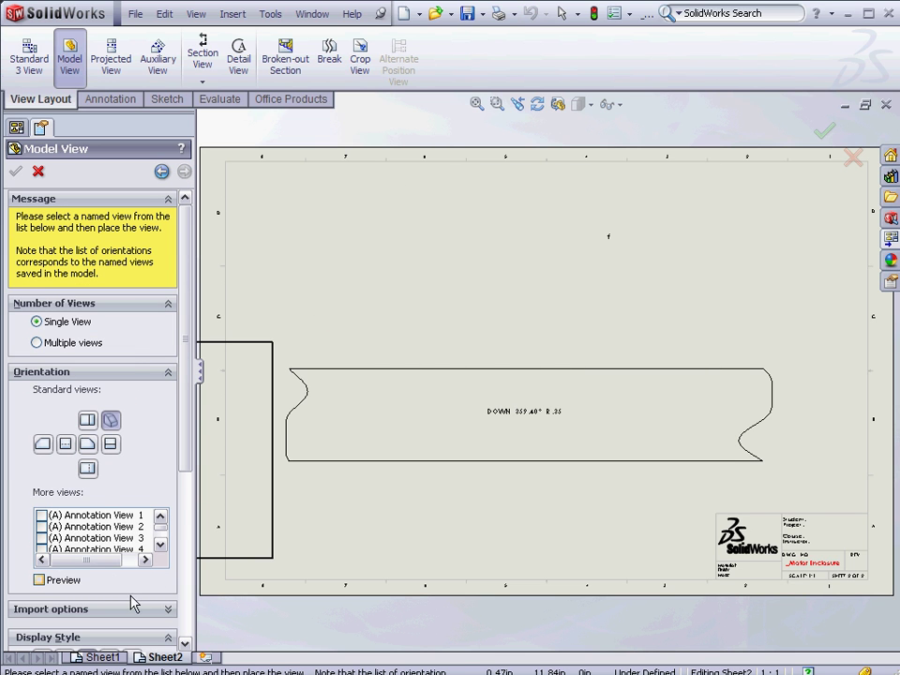
scroll(185, 476, down, 3)
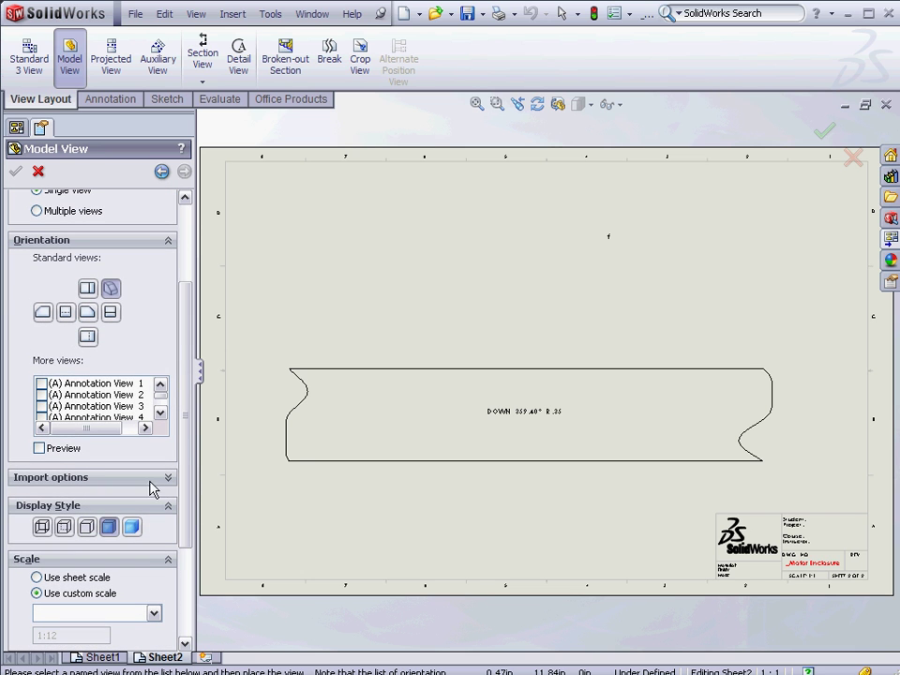
click(803, 272)
click(582, 295)
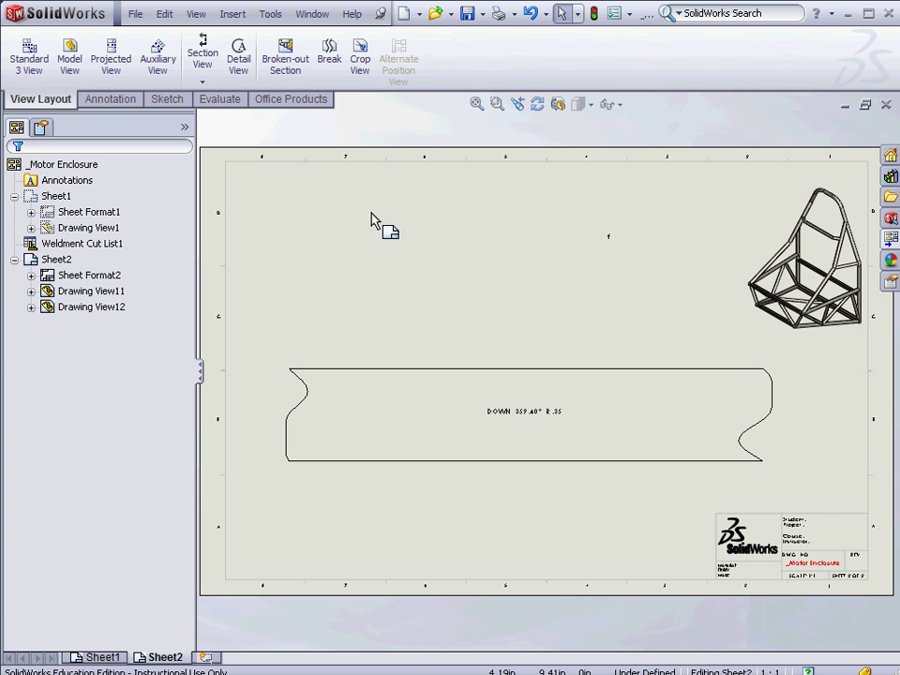
Step: Label the short diagonal tube in the frame's isometric view with a leader note reading "Pipe#7", placed below the frame
click(136, 103)
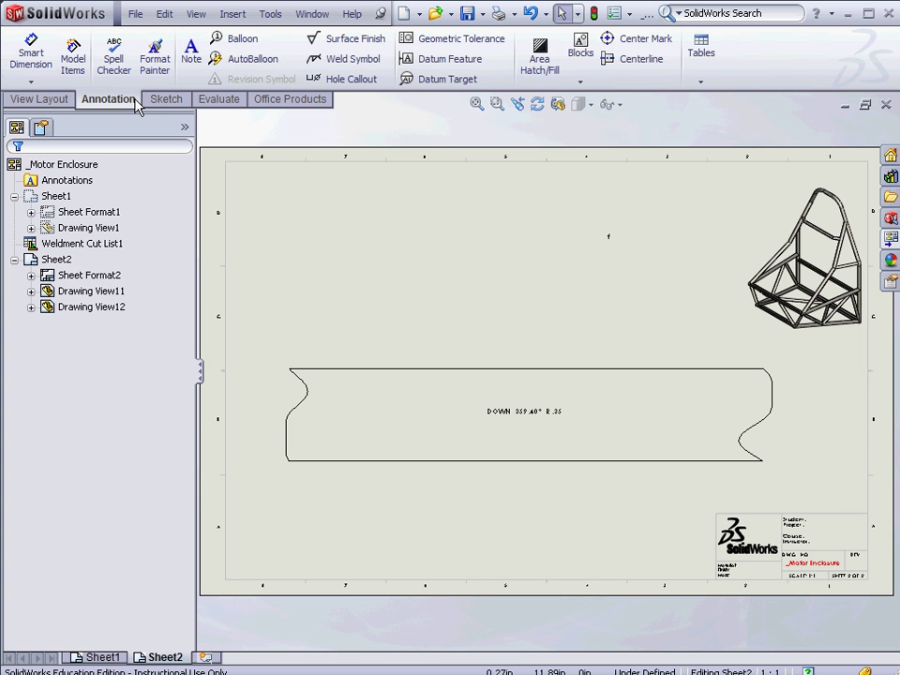
click(188, 56)
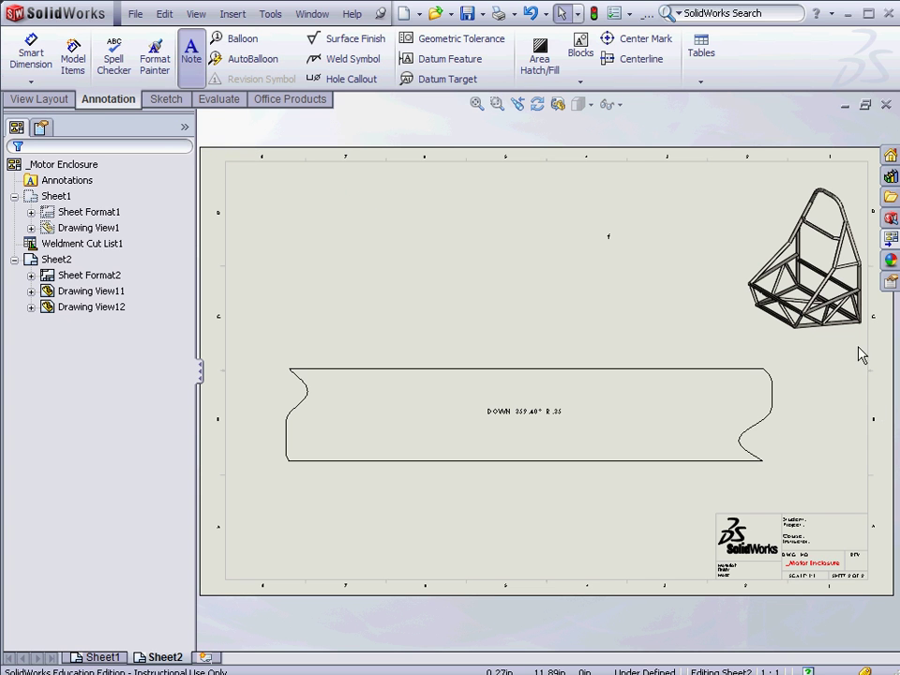
scroll(797, 340, up, 8)
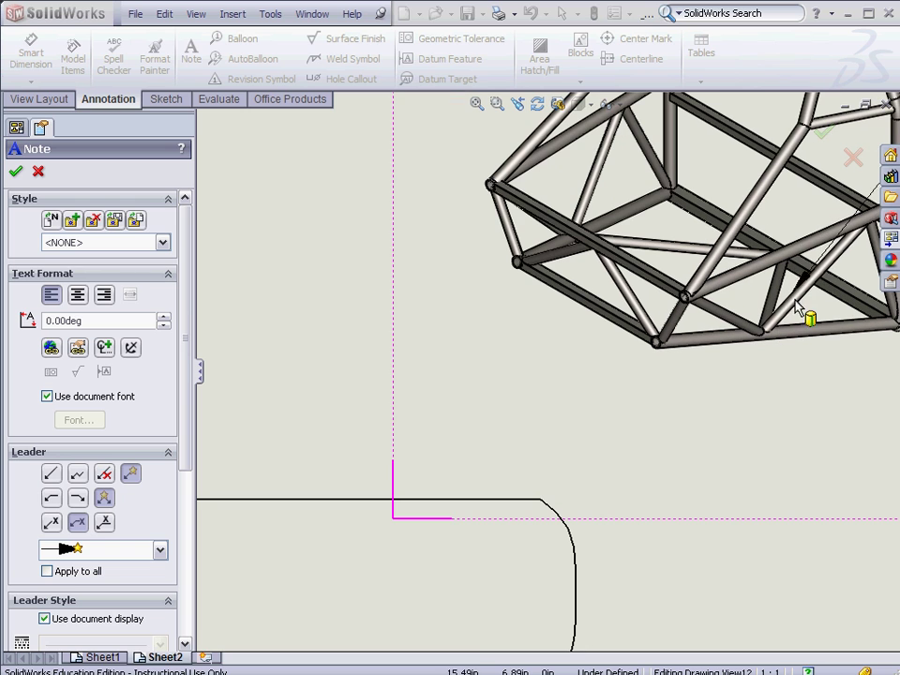
click(790, 301)
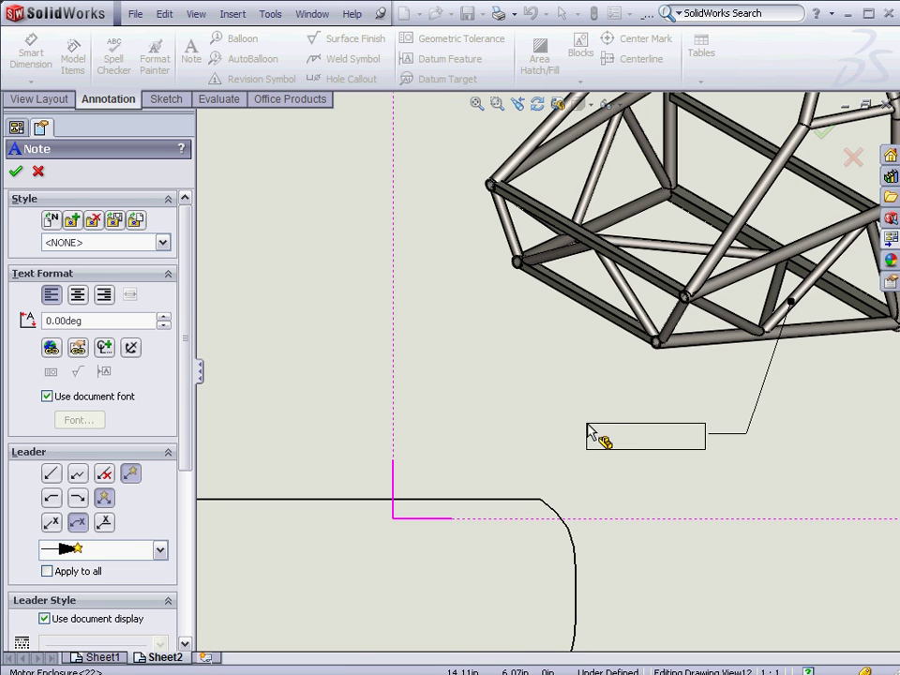
click(619, 427)
text(Pipe#7)
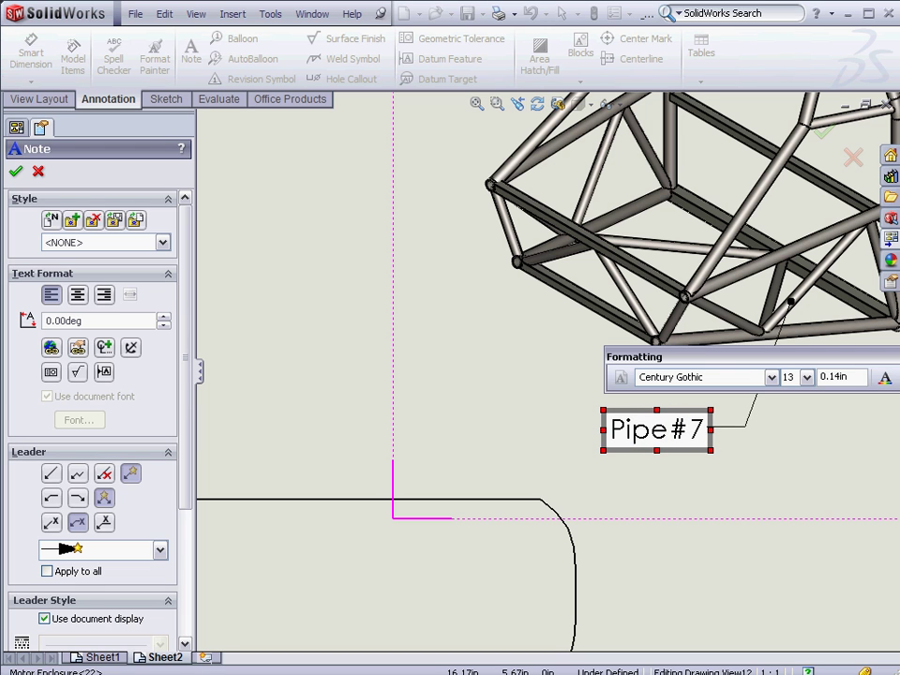
click(776, 489)
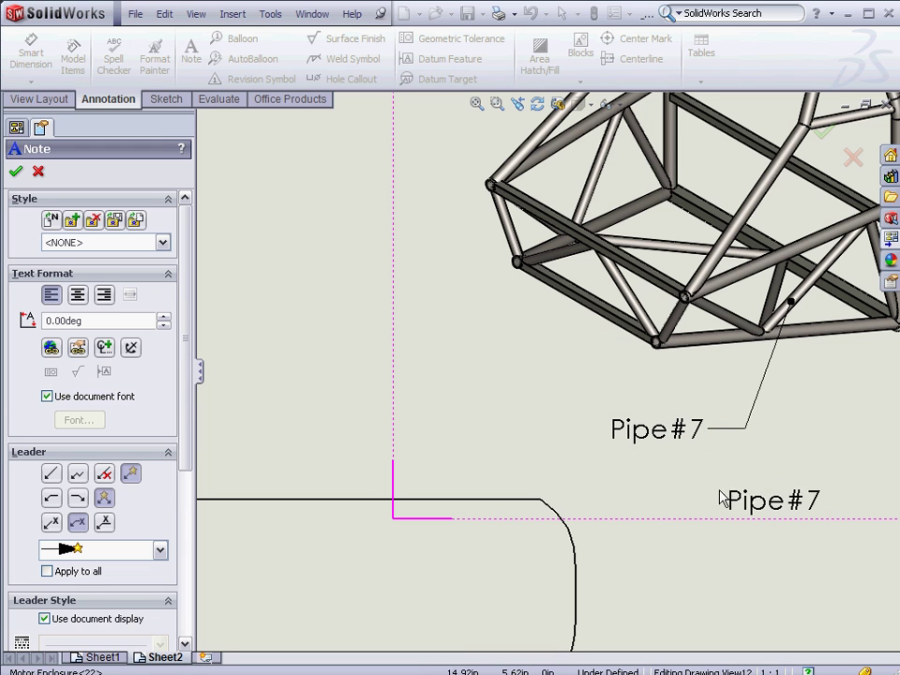
key(Escape)
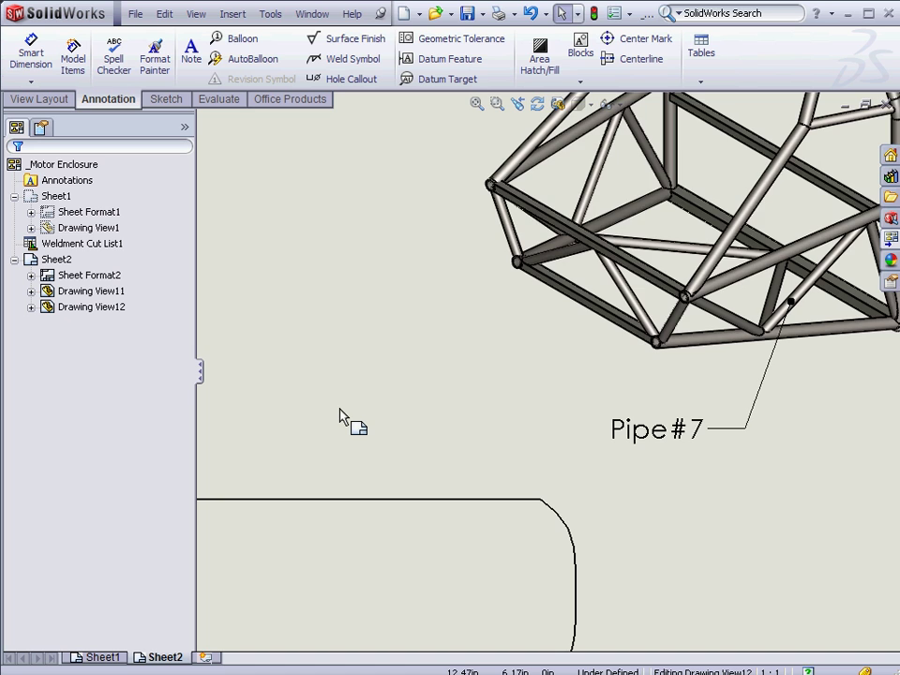
key(f)
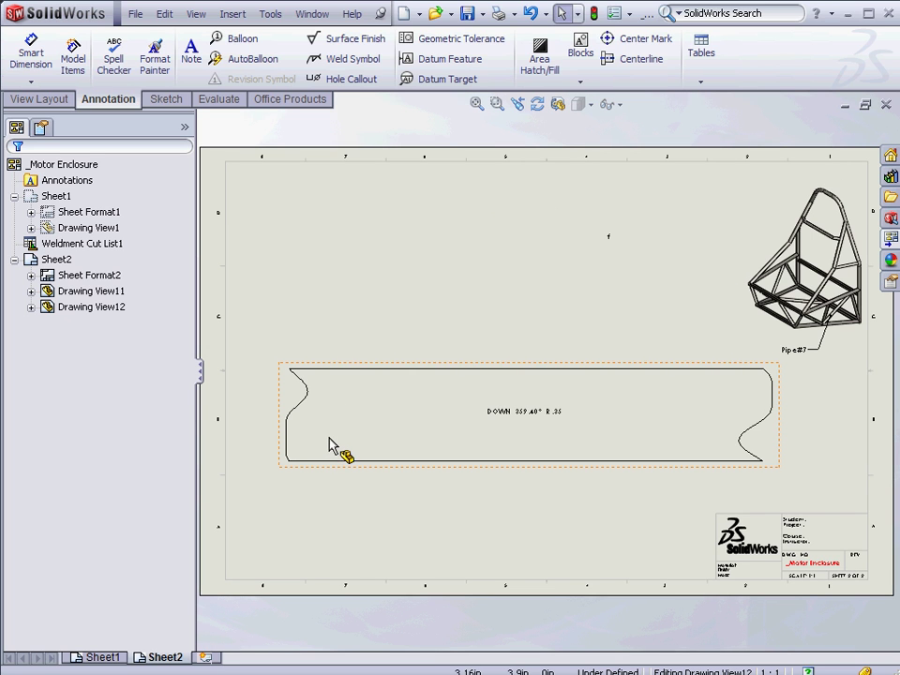
Step: Sketch a vertical centerline about 2.26 in long between the flat pattern's two long edges, near its left end
click(160, 99)
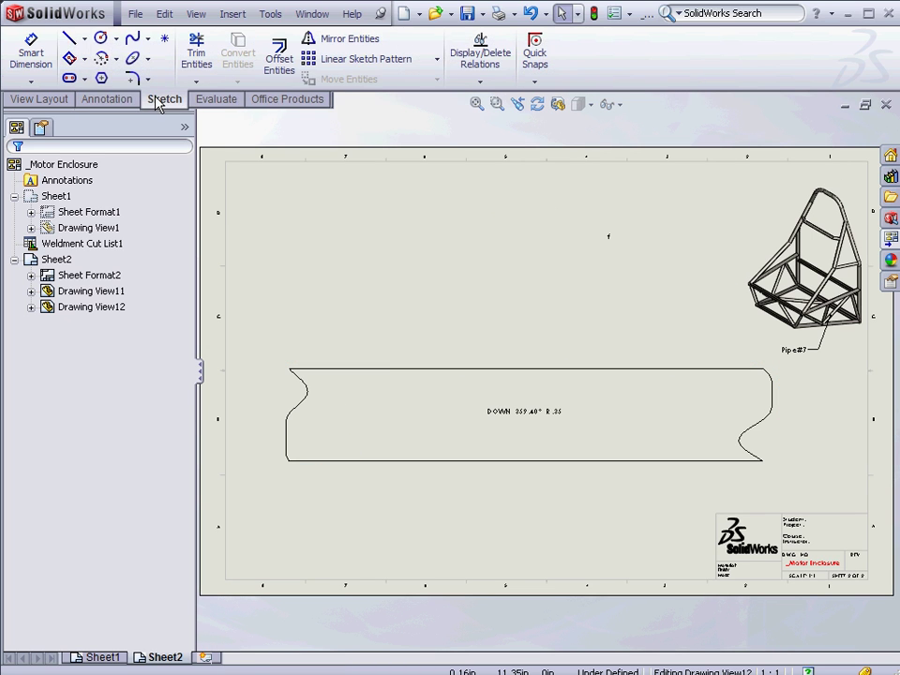
click(83, 39)
click(108, 75)
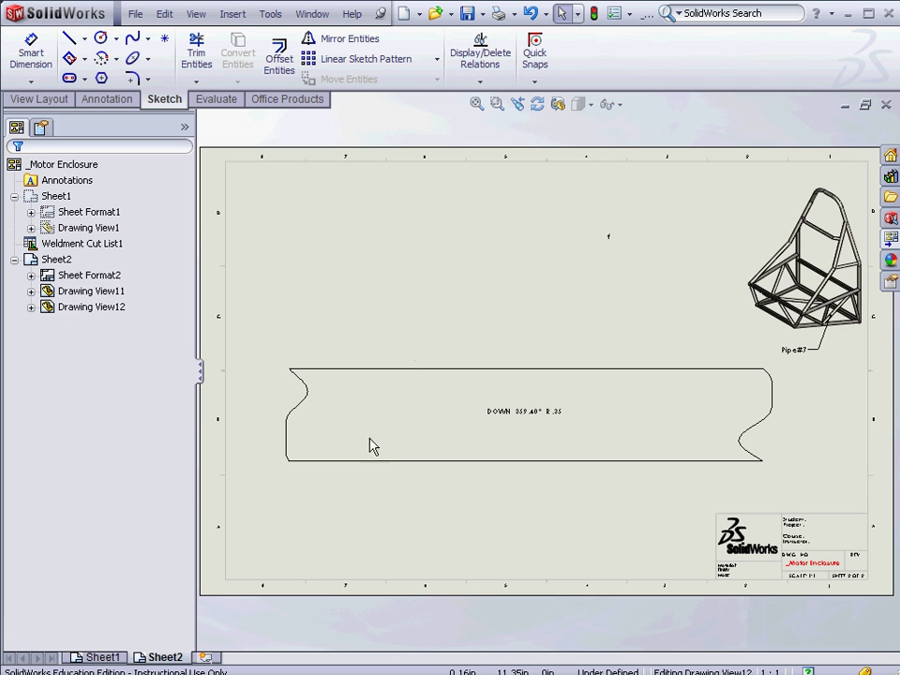
click(347, 460)
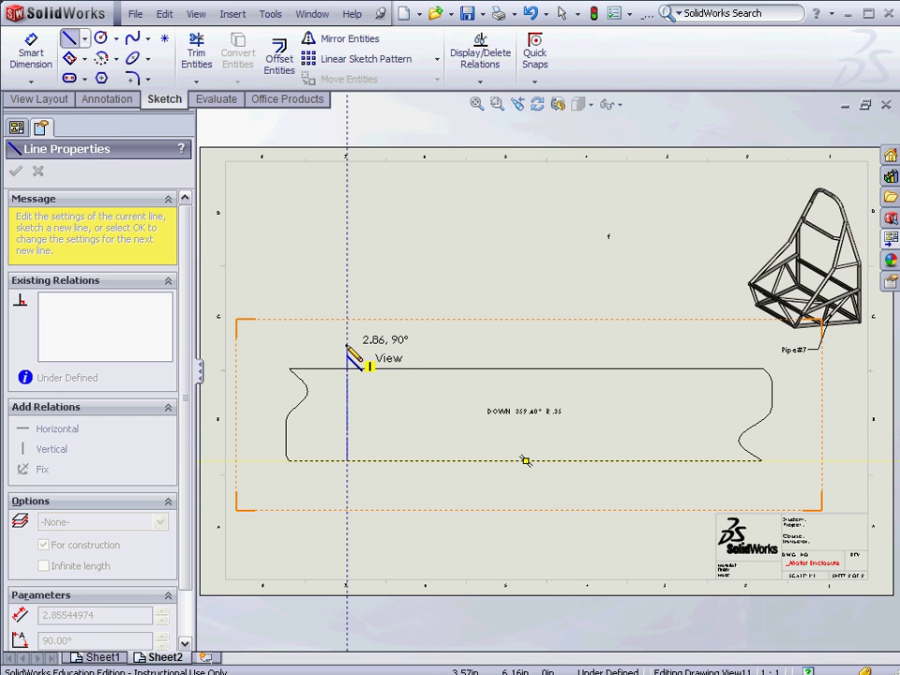
click(348, 369)
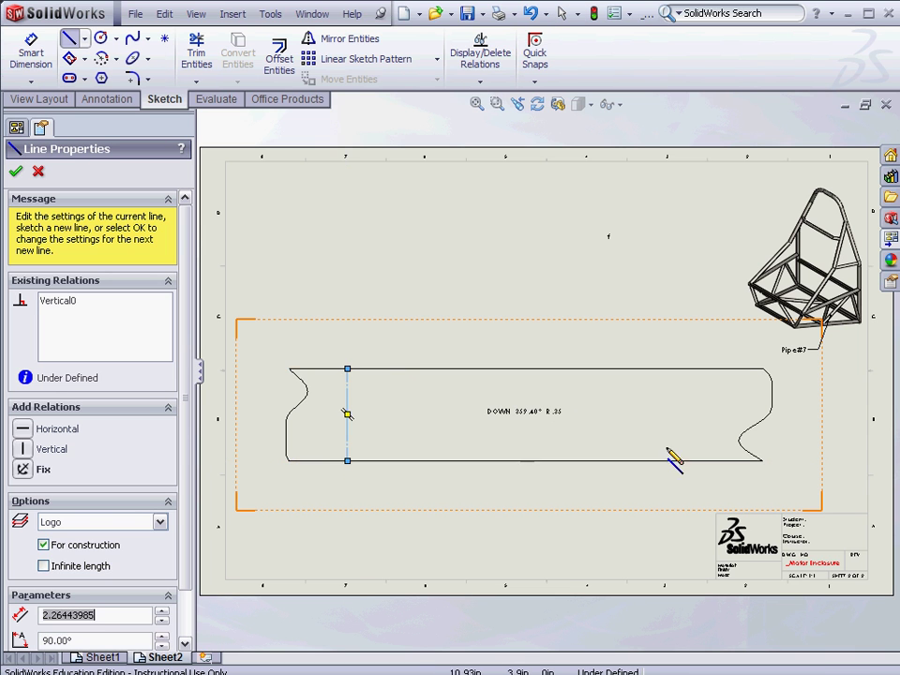
Step: Sketch a second vertical centerline about 2.26 in long between the flat pattern's long edges, about 8.25 in to the right of the first
click(683, 460)
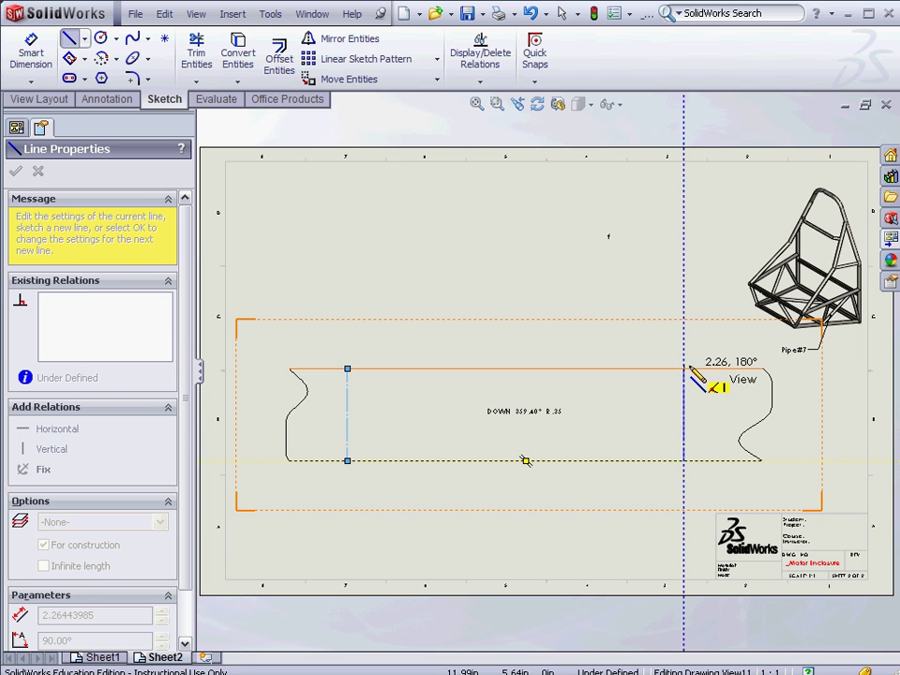
click(683, 368)
key(Escape)
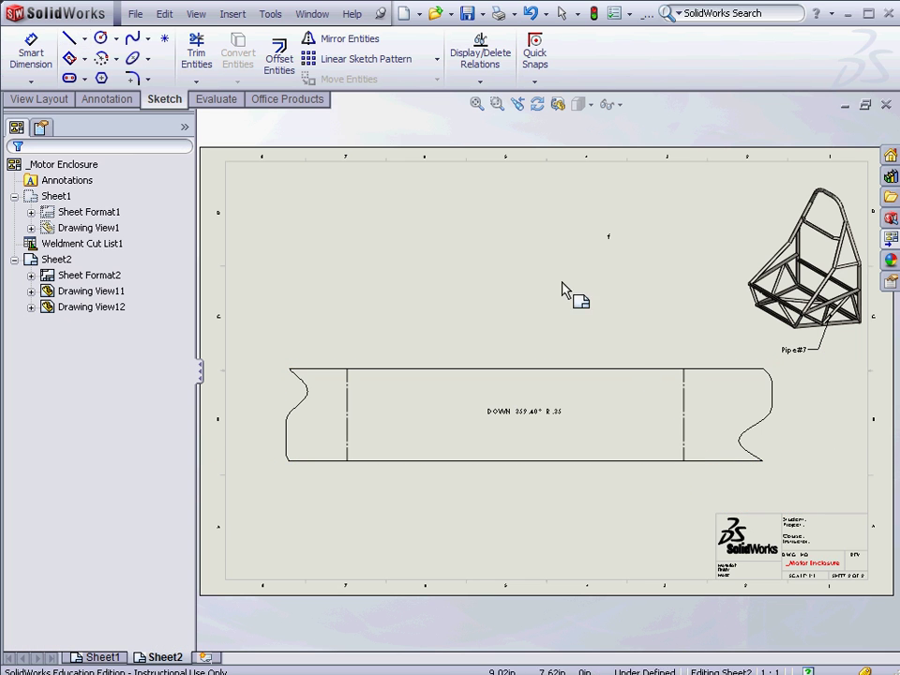
Step: Dimension the horizontal distance between the two vertical centerlines, placing the dimension just above the flat pattern
key(s)
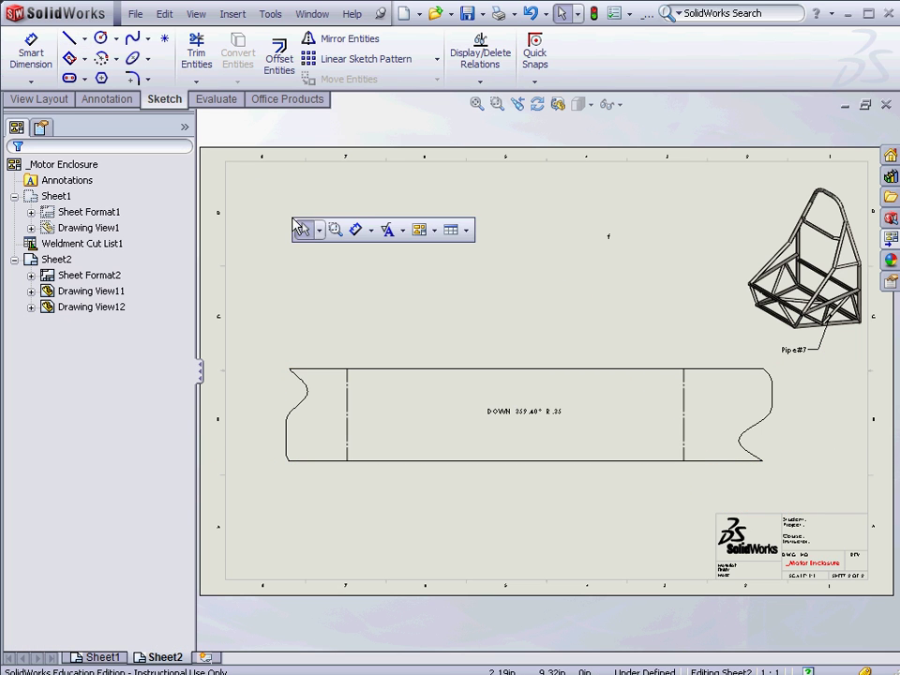
click(356, 230)
click(349, 397)
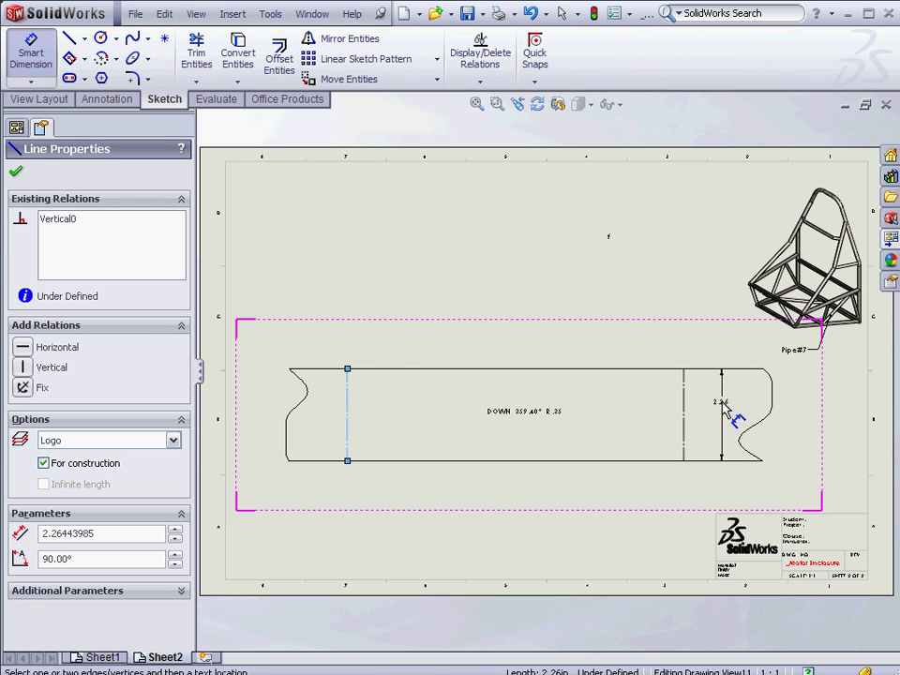
click(683, 397)
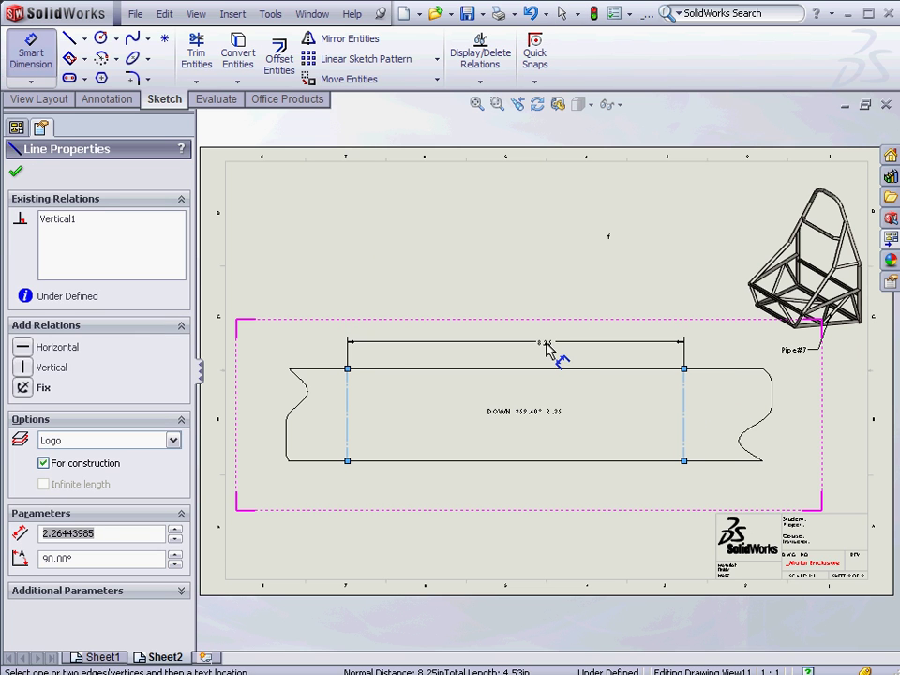
click(548, 345)
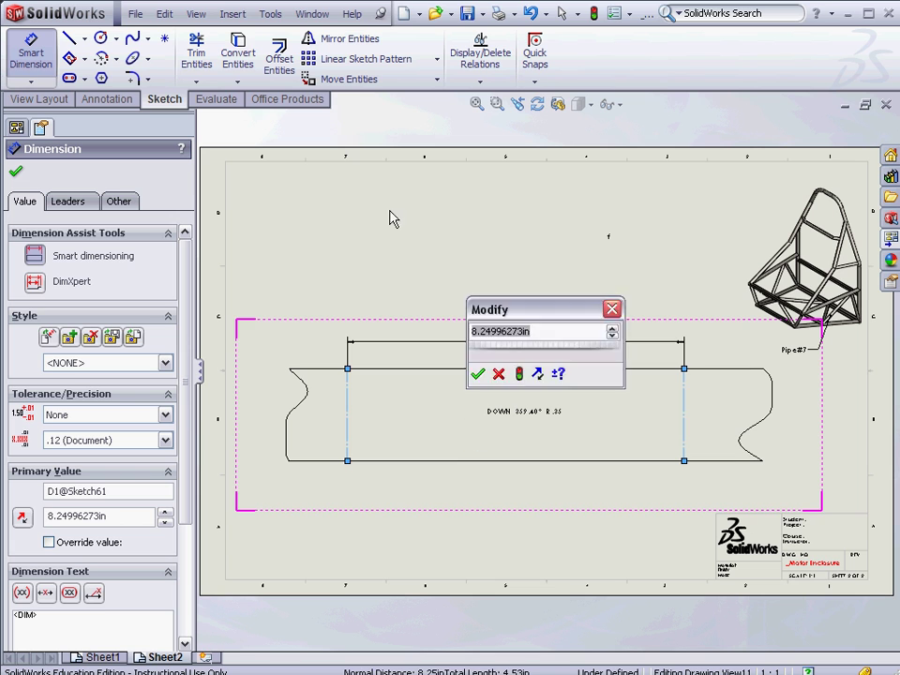
key(Return)
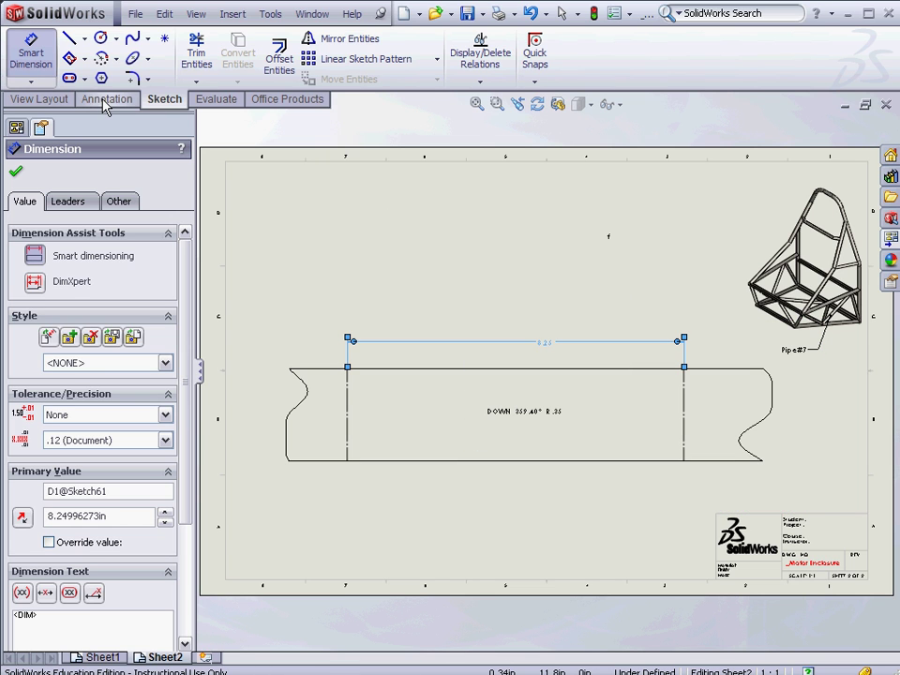
Step: Break the flat pattern view between the two centerlines using vertical Zig Zag Cut break lines with a 0.5 in gap
click(39, 98)
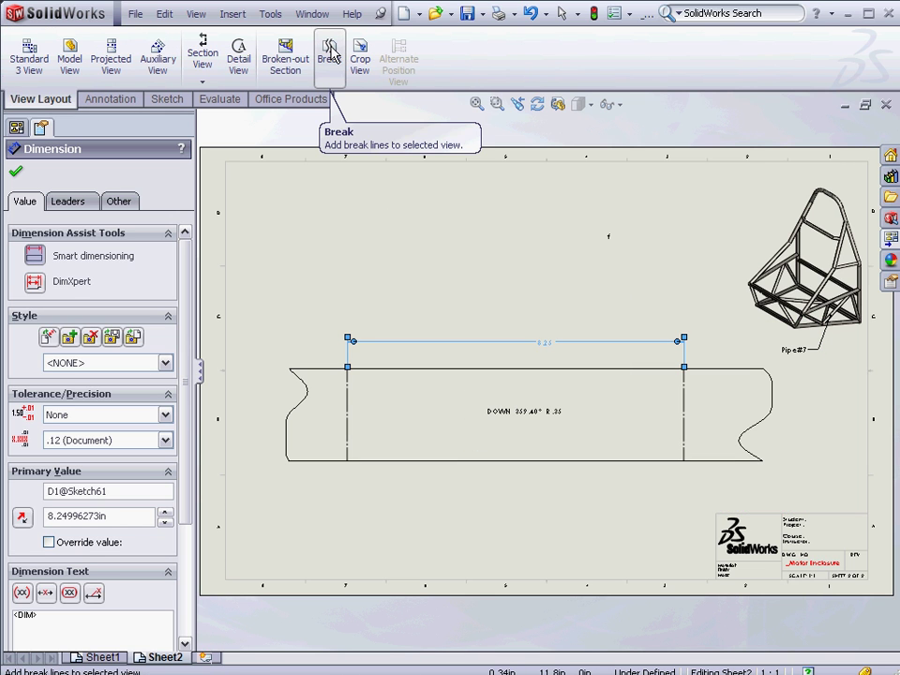
click(330, 56)
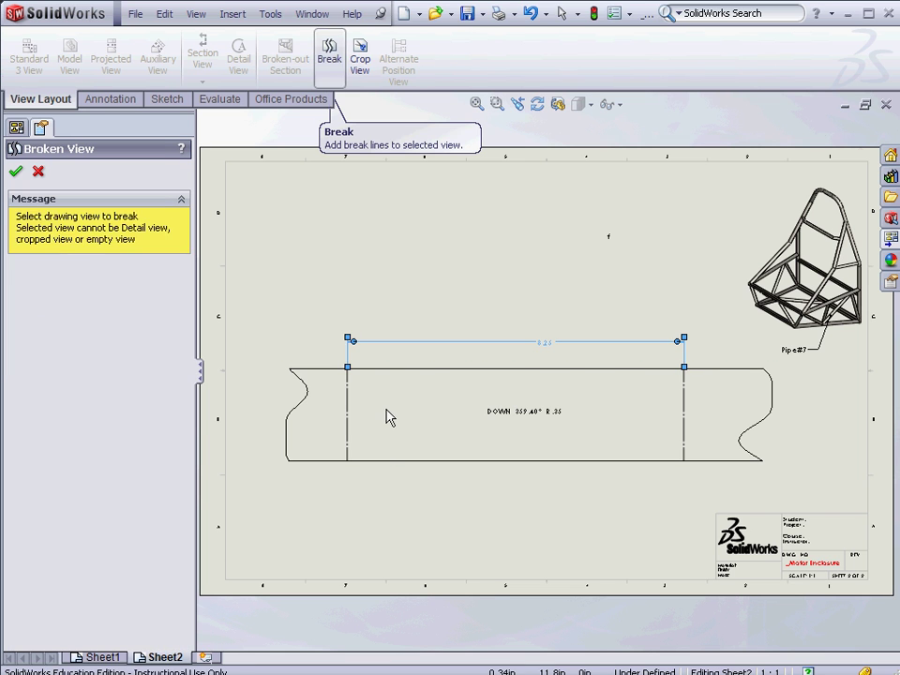
click(388, 415)
click(378, 393)
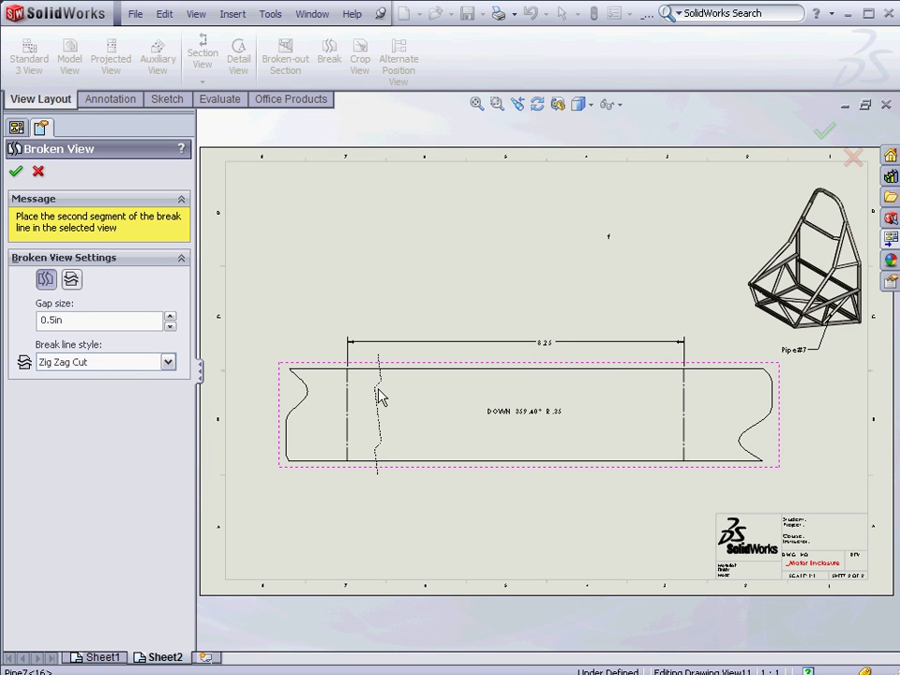
click(654, 413)
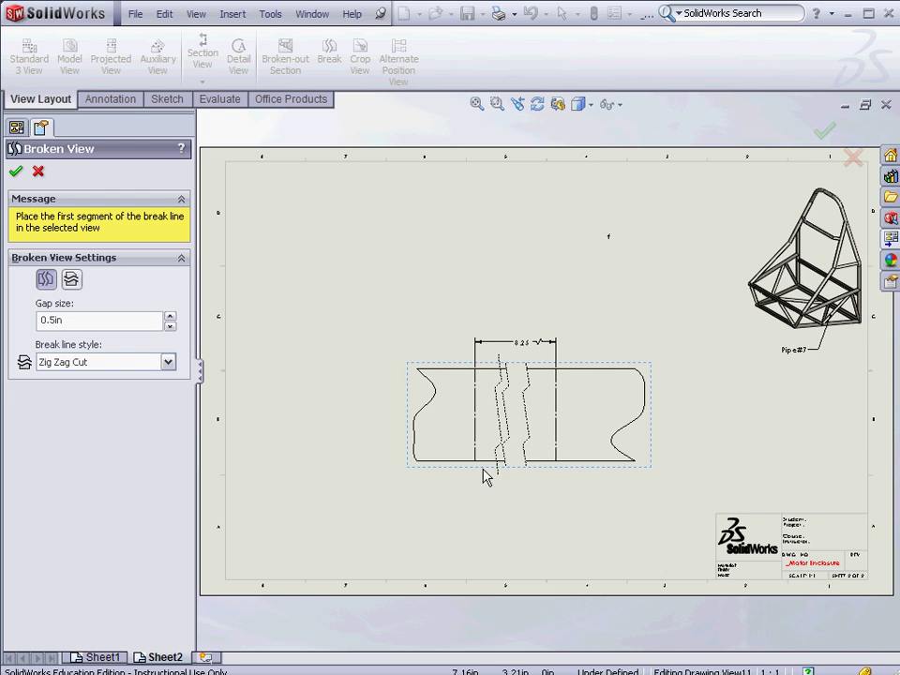